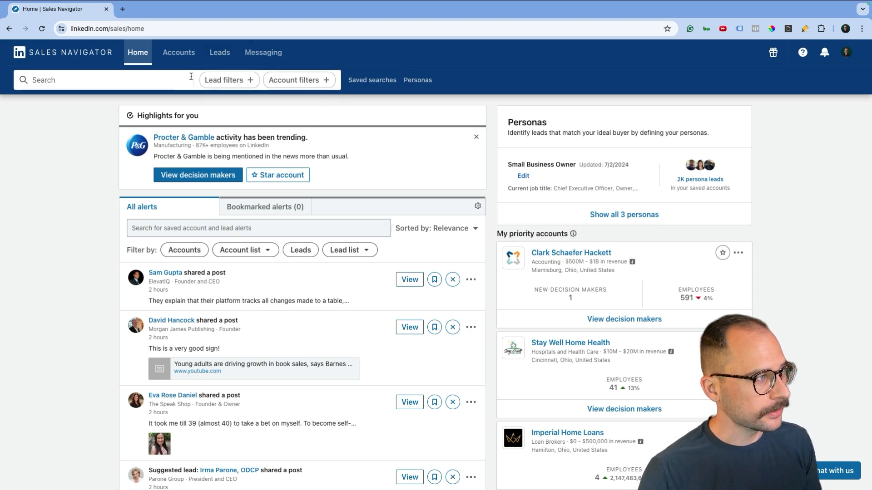
# From Leads, create an empty lead list named 'Nashville Small Business Owners'
pyautogui.click(215, 57)
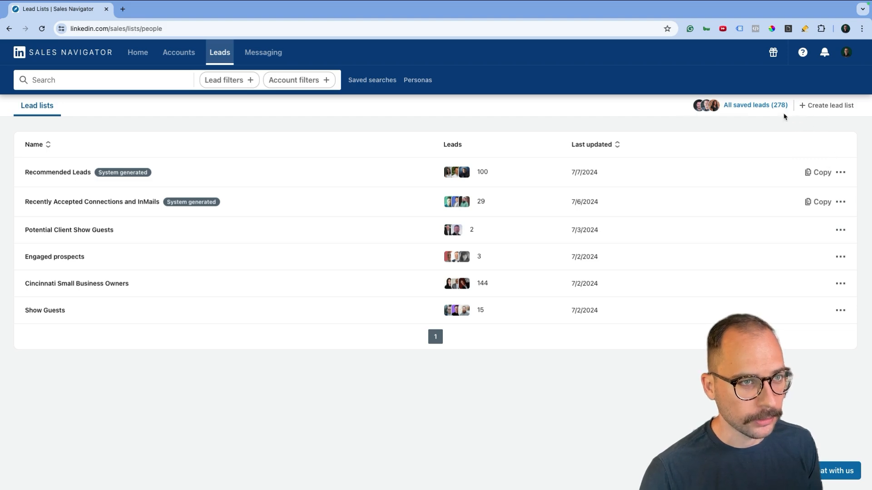
pyautogui.click(815, 108)
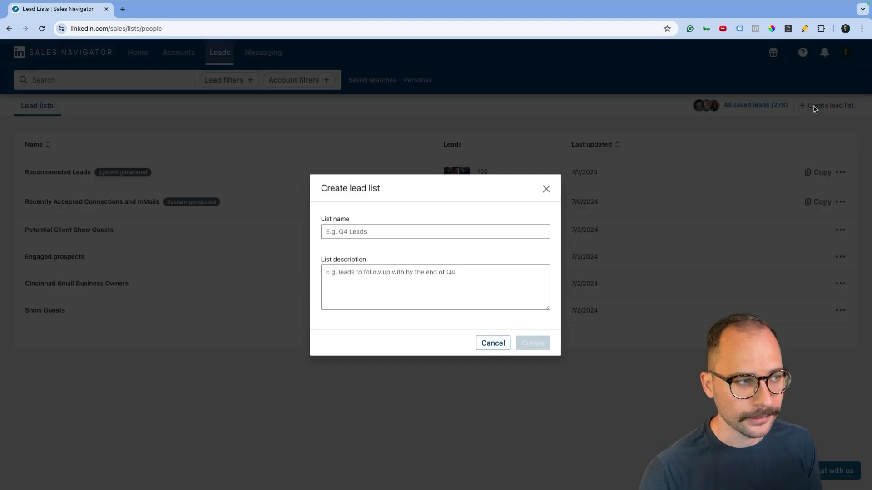
pyautogui.click(466, 227)
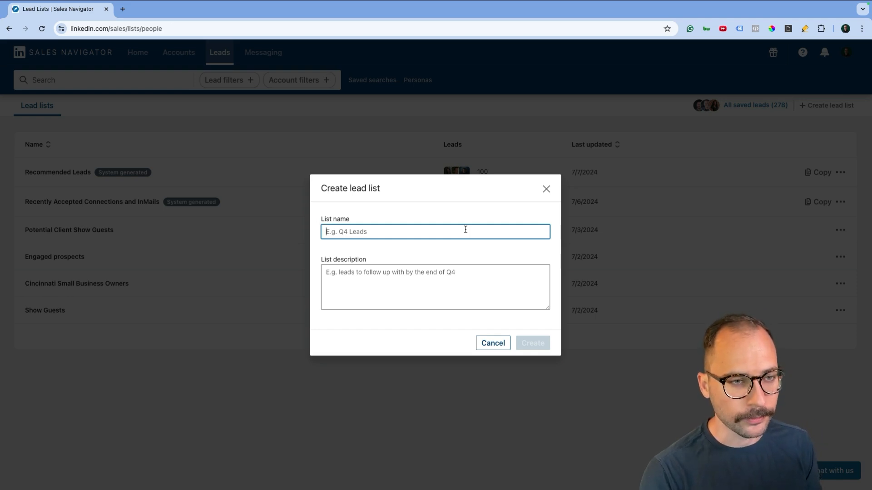
pyautogui.write('Nash')
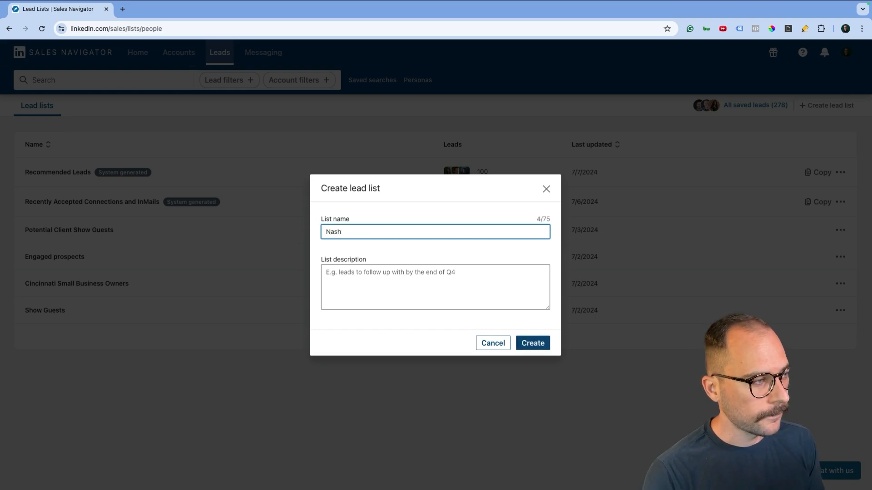
pyautogui.write('ville Small Business Owners')
pyautogui.click(534, 344)
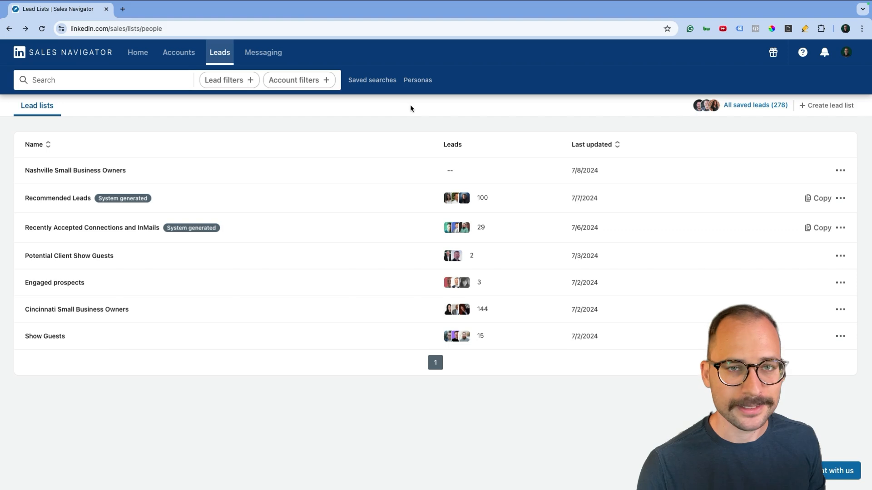
# Filter leads to company headcounts Self-employed, 1-10, 11-50 and 51-200
pyautogui.click(224, 82)
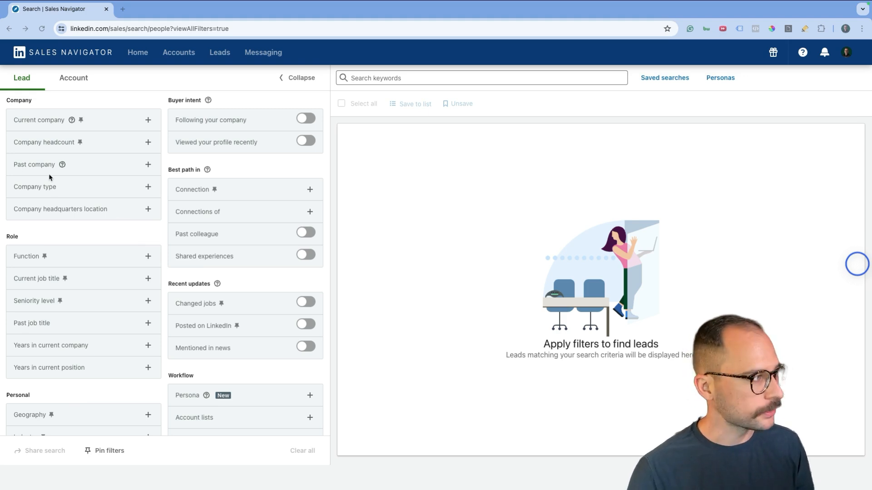
pyautogui.click(148, 142)
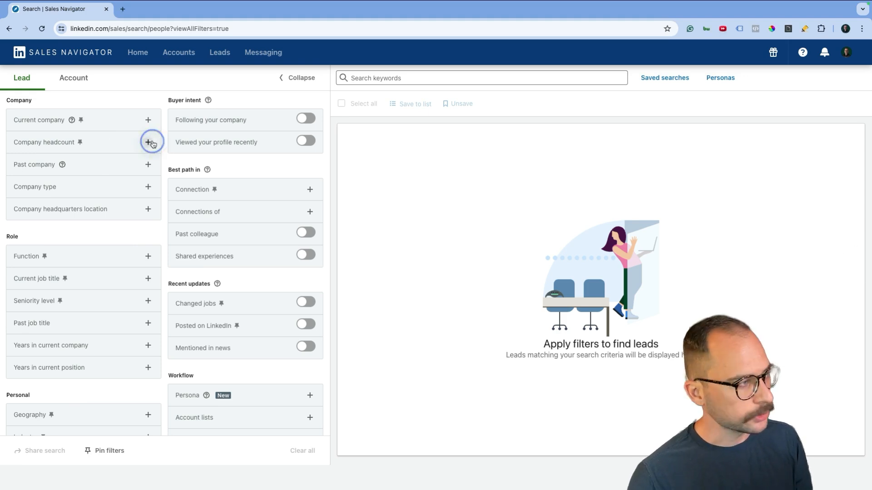
pyautogui.click(78, 159)
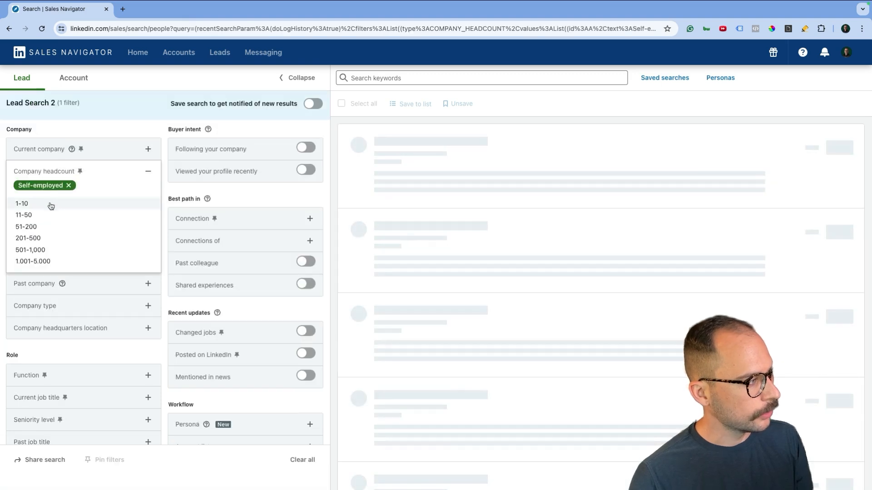
pyautogui.click(50, 204)
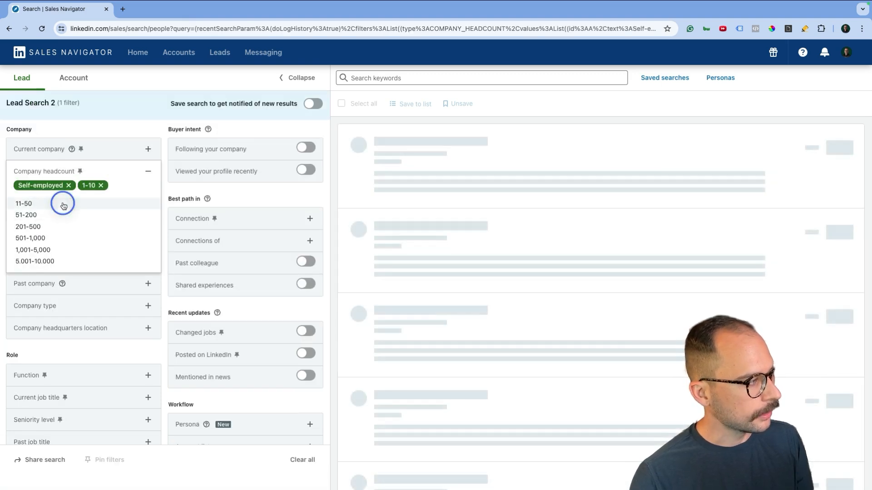
pyautogui.click(62, 203)
pyautogui.click(62, 203)
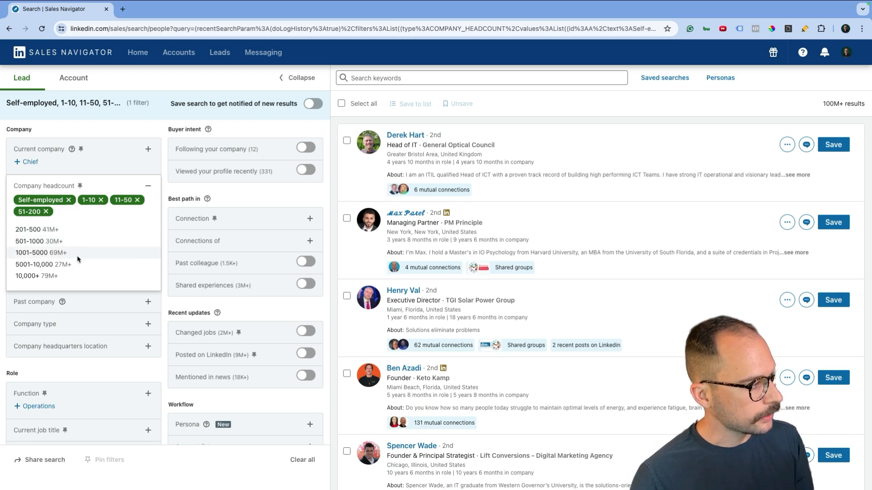
pyautogui.scroll(-1, 154, 228)
pyautogui.scroll(1, 154, 228)
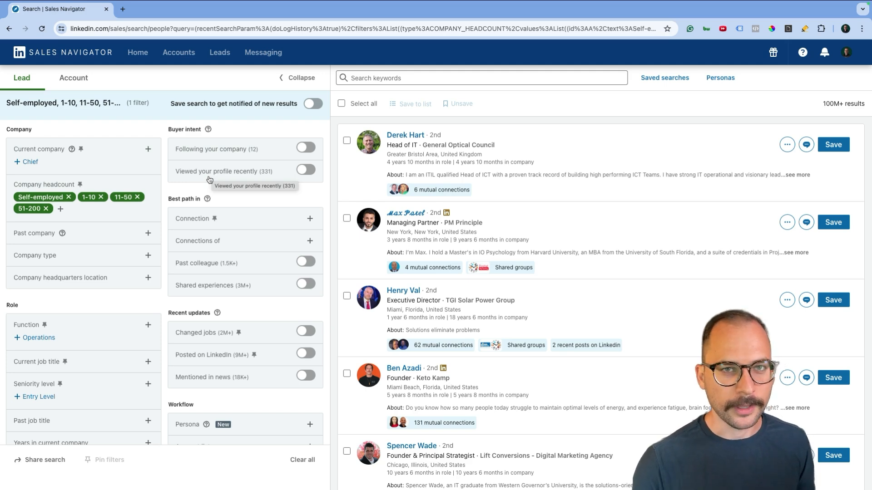
pyautogui.click(148, 233)
pyautogui.write('ramsey')
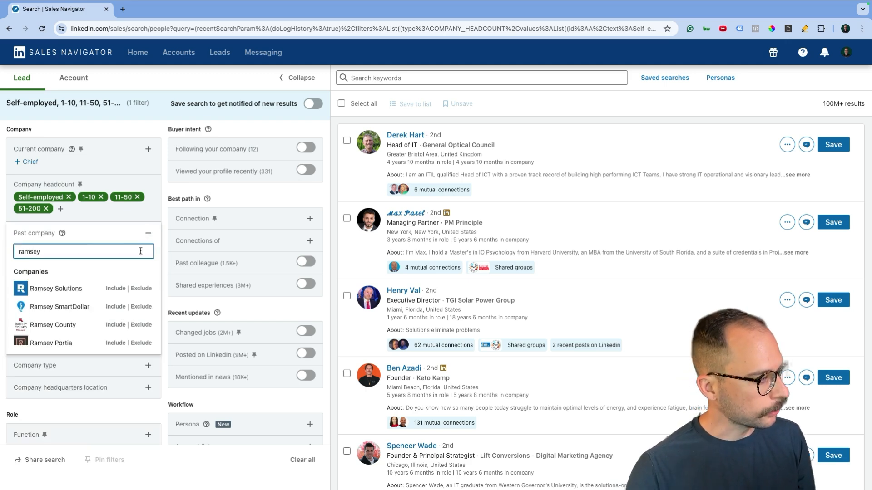
pyautogui.click(116, 289)
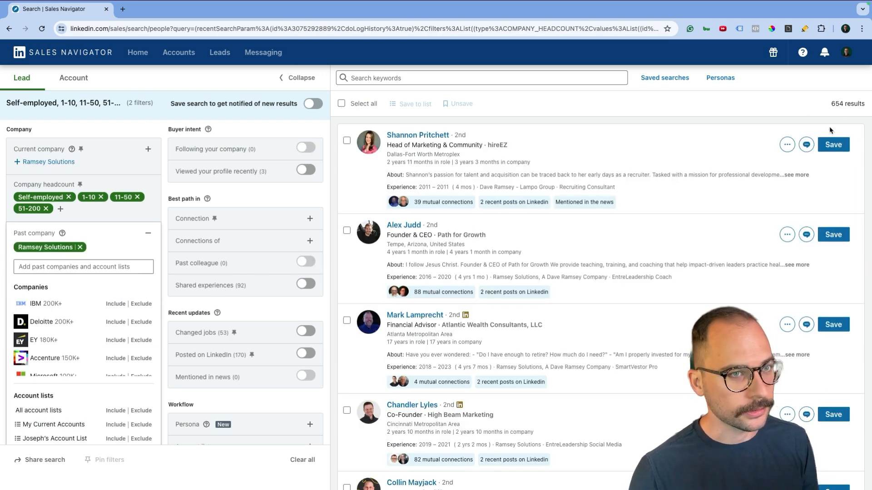
pyautogui.click(148, 233)
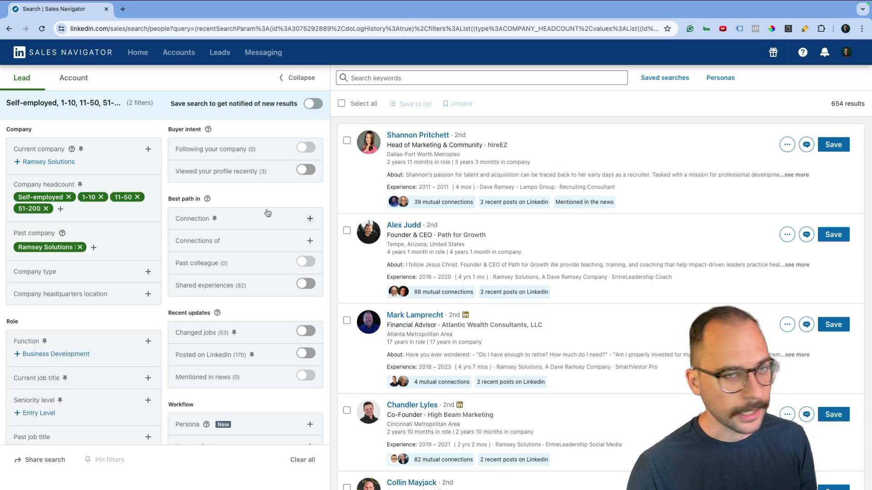
pyautogui.click(80, 247)
pyautogui.scroll(-1, 133, 318)
pyautogui.scroll(1, 132, 280)
pyautogui.click(134, 255)
pyautogui.scroll(-2, 135, 276)
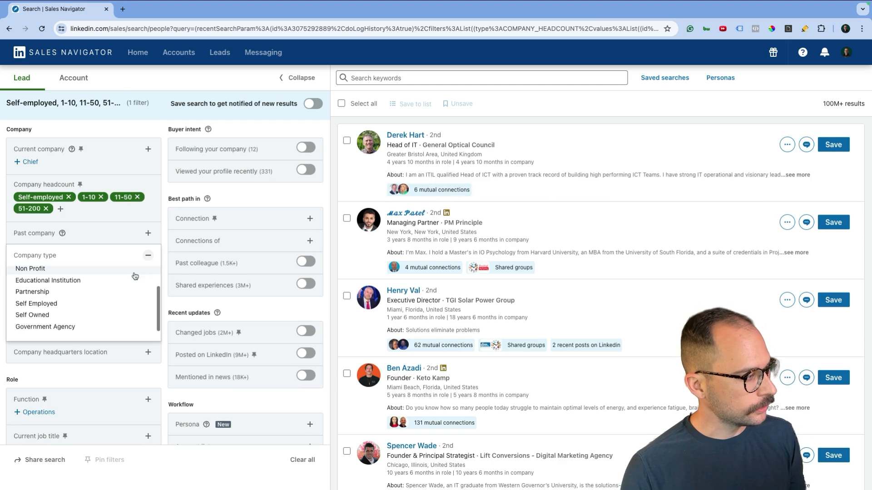
pyautogui.scroll(1, 135, 276)
pyautogui.scroll(1, 135, 276)
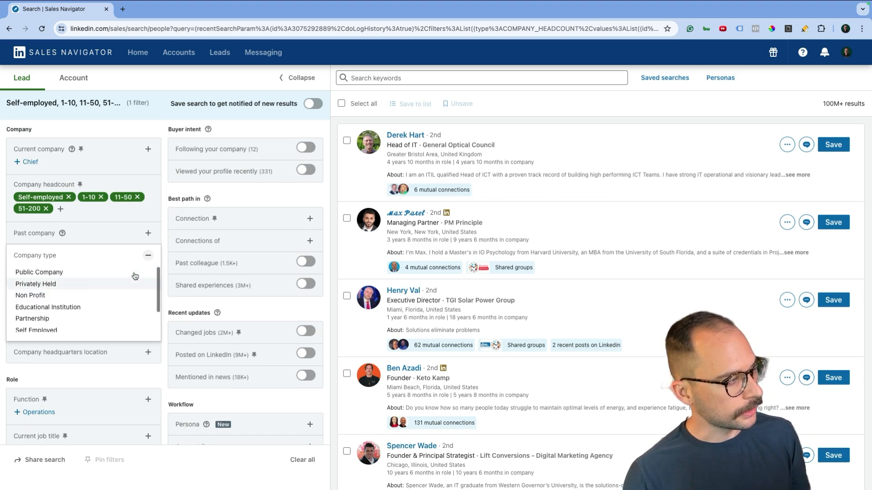
pyautogui.scroll(-1, 111, 310)
pyautogui.scroll(1, 111, 311)
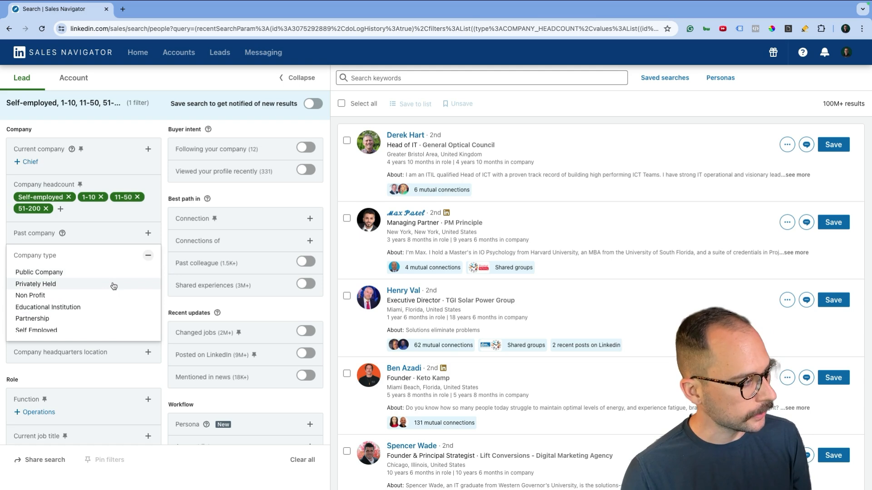
pyautogui.scroll(-1, 111, 286)
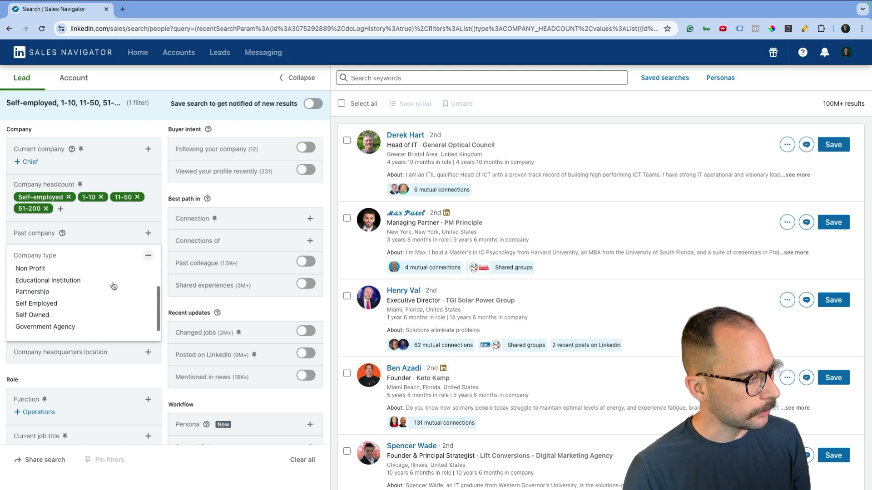
pyautogui.click(166, 244)
pyautogui.scroll(-1, 157, 253)
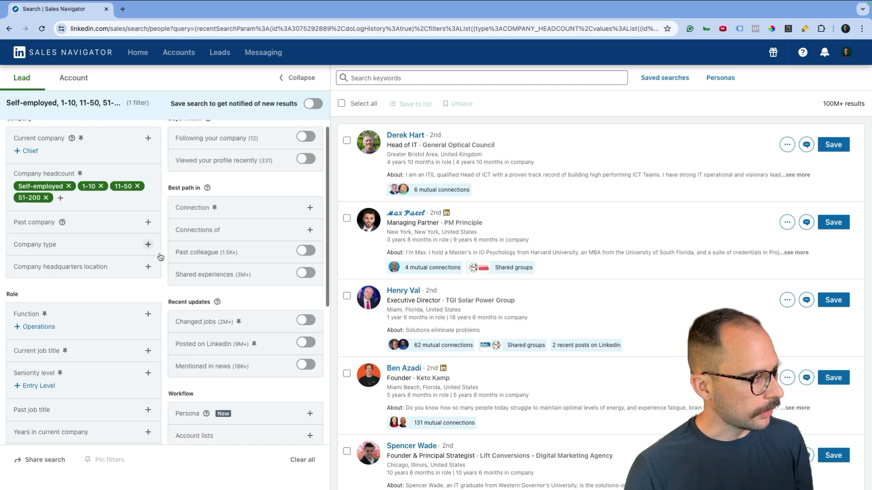
pyautogui.scroll(-1, 149, 275)
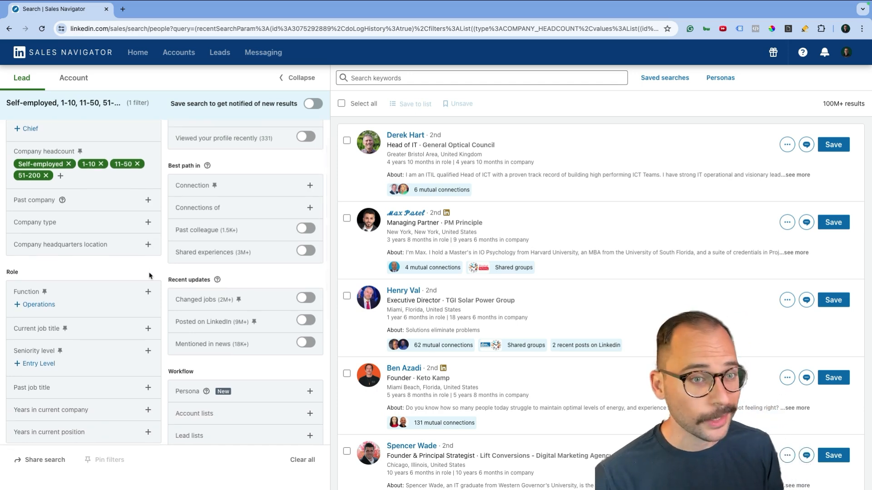
pyautogui.scroll(-1, 156, 271)
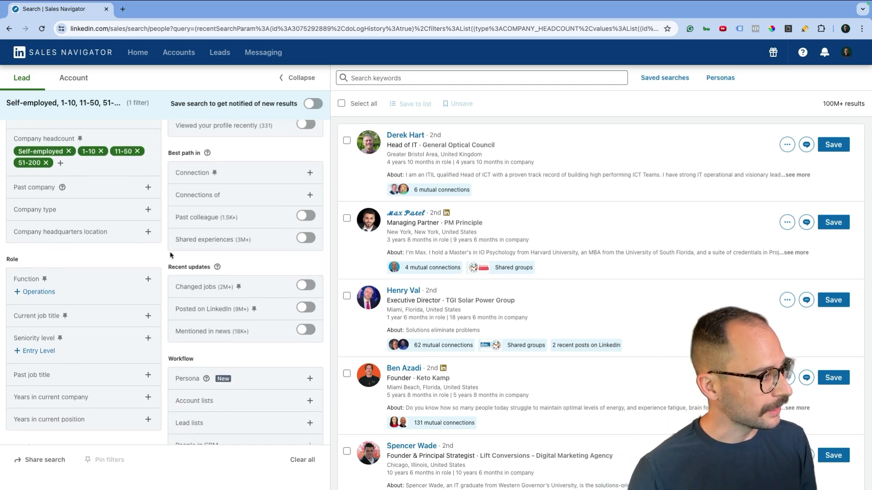
pyautogui.scroll(-3, 170, 255)
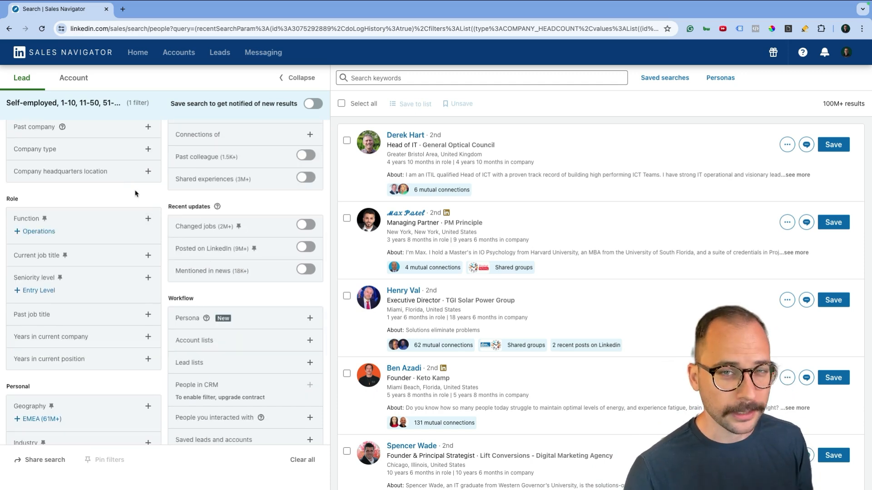
pyautogui.scroll(-1, 127, 202)
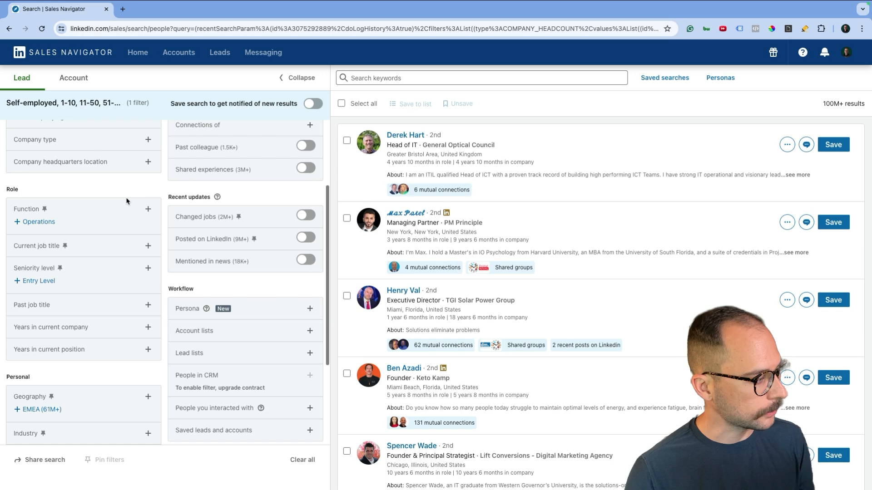
pyautogui.scroll(-1, 127, 201)
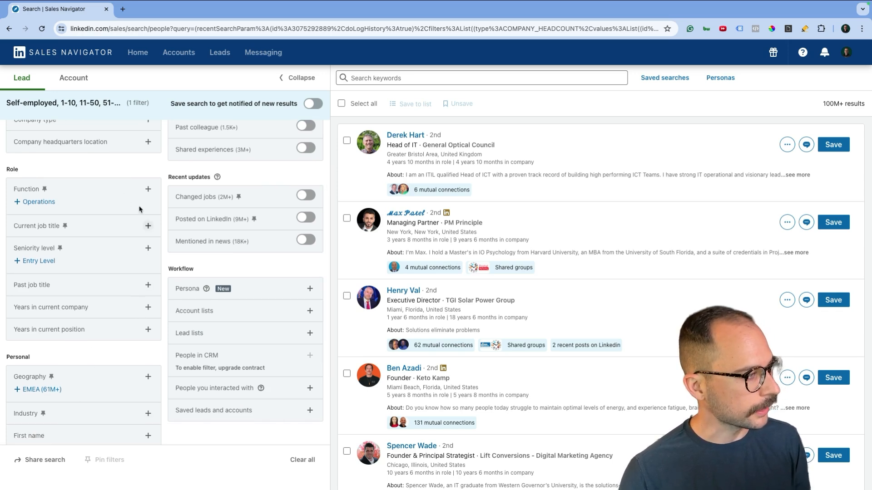
pyautogui.scroll(2, 148, 191)
pyautogui.scroll(-2, 58, 202)
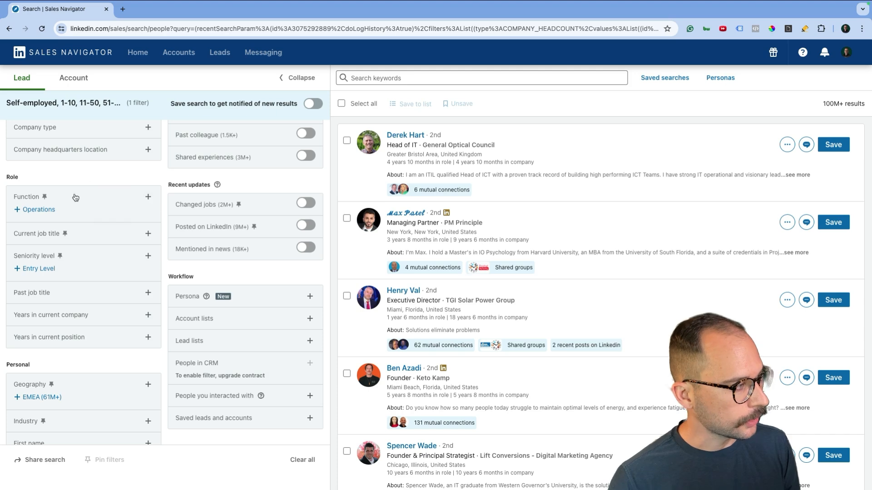
# Include Owner, Co-Founder and Co-Owner as current job titles
pyautogui.click(131, 237)
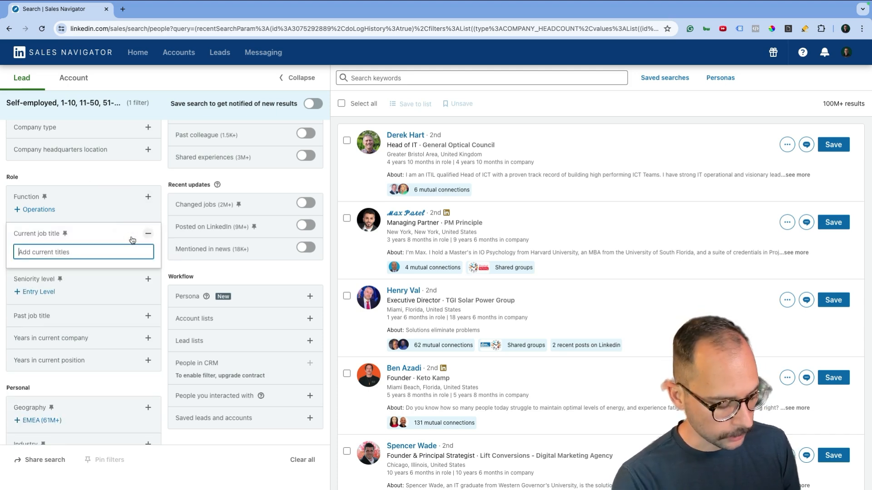
pyautogui.write('owner')
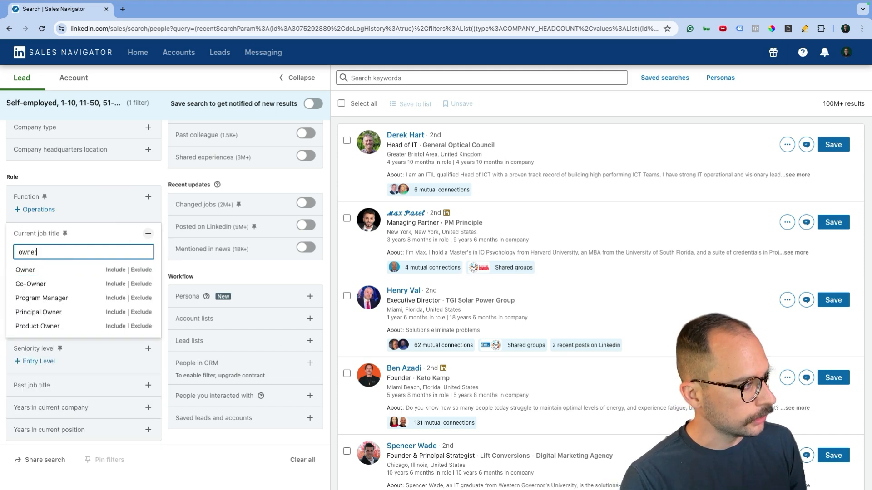
pyautogui.click(116, 270)
pyautogui.click(85, 267)
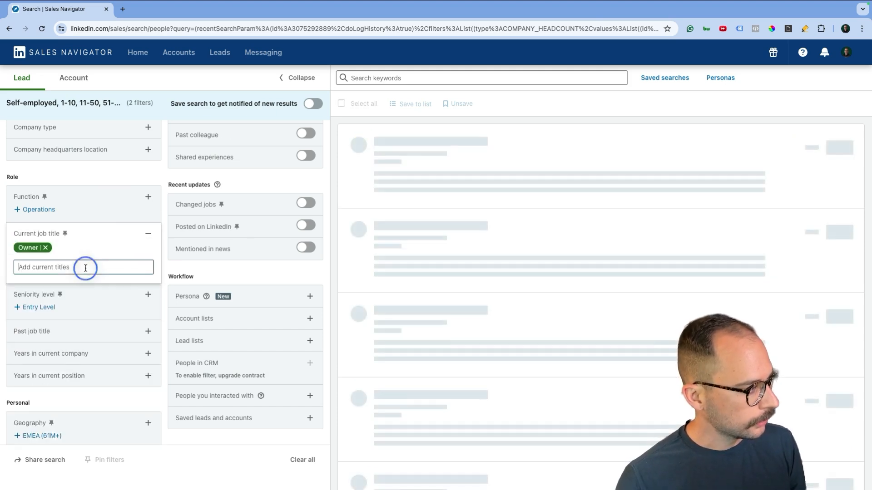
pyautogui.write('co')
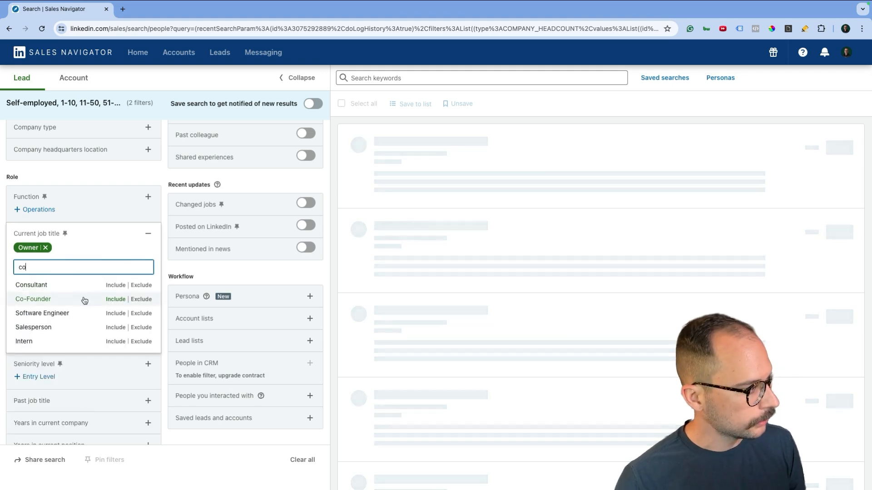
pyautogui.click(85, 301)
pyautogui.click(71, 267)
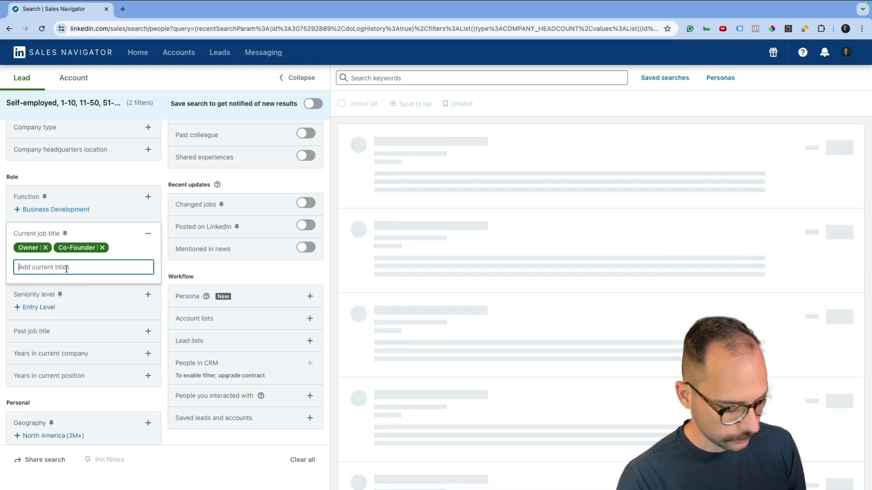
pyautogui.write('co')
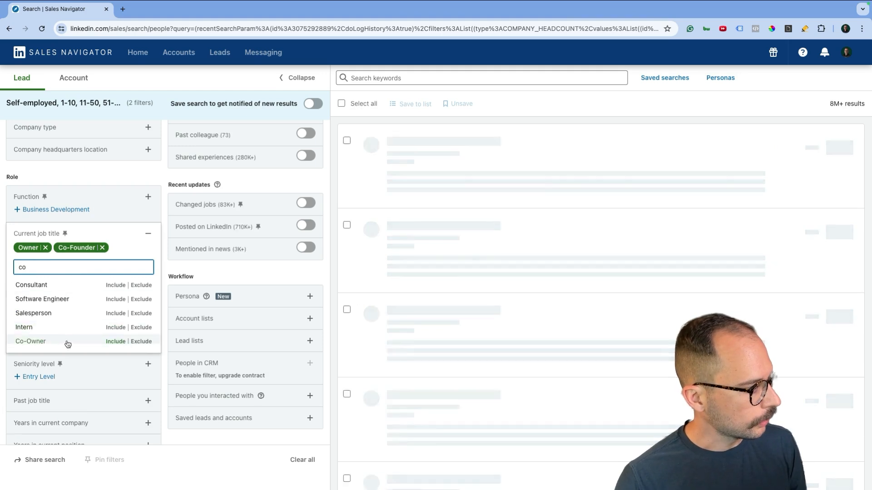
pyautogui.click(64, 341)
# Also include Consultant, Partner and Founder as current job titles
pyautogui.click(66, 280)
pyautogui.write('co')
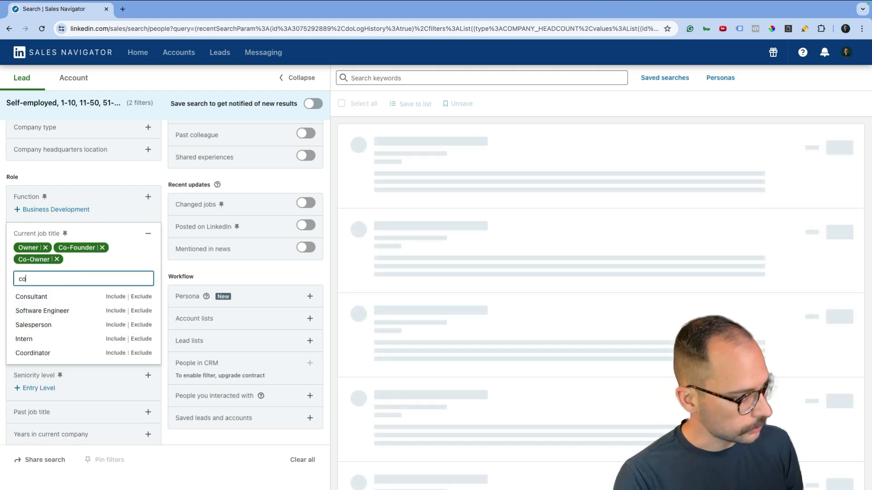
pyautogui.write('ns')
pyautogui.click(116, 296)
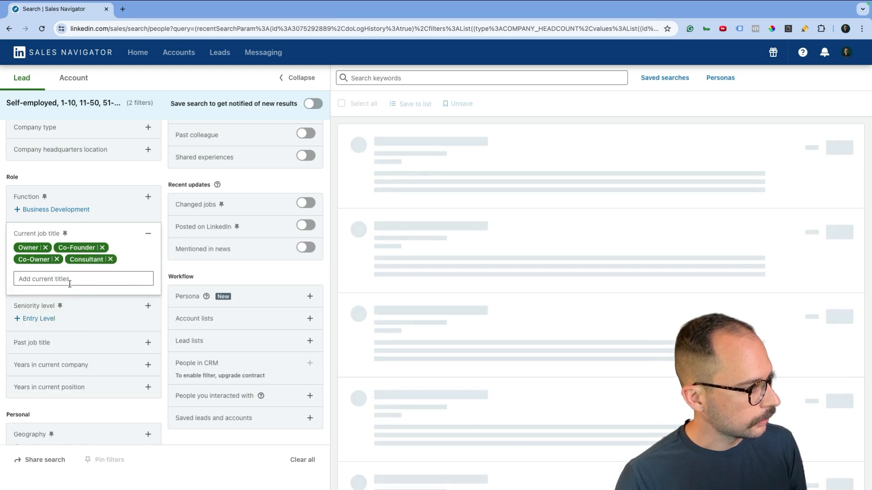
pyautogui.click(69, 279)
pyautogui.write('par')
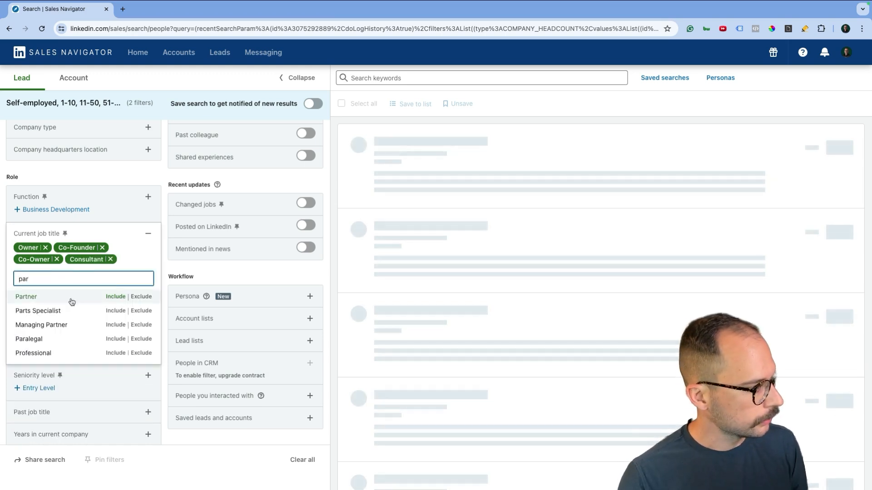
pyautogui.click(107, 297)
pyautogui.click(70, 290)
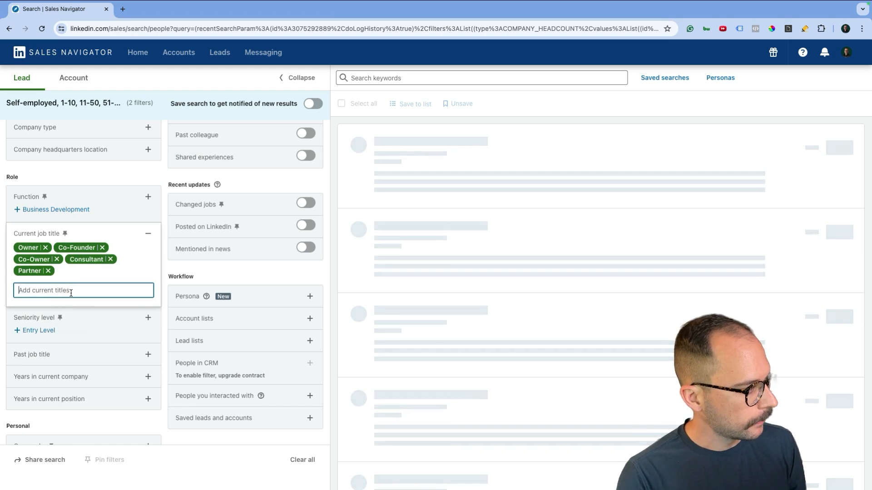
pyautogui.write('found')
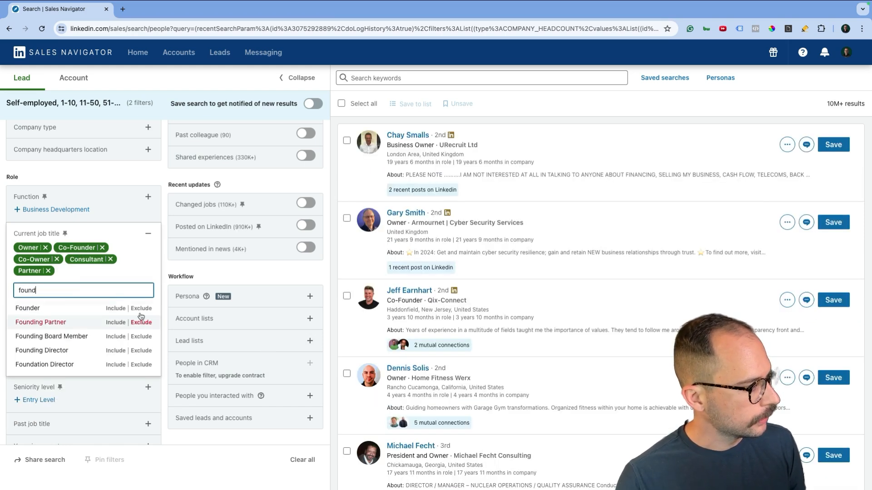
pyautogui.click(119, 311)
pyautogui.click(120, 291)
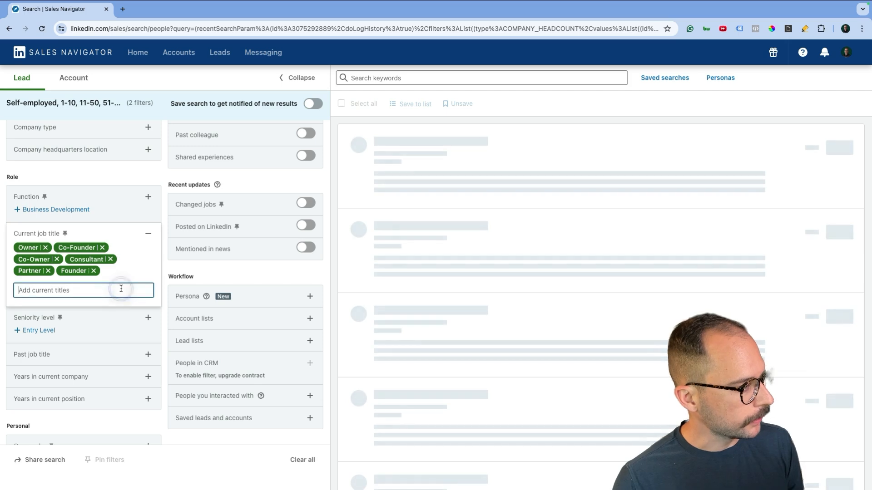
pyautogui.scroll(-3, 120, 318)
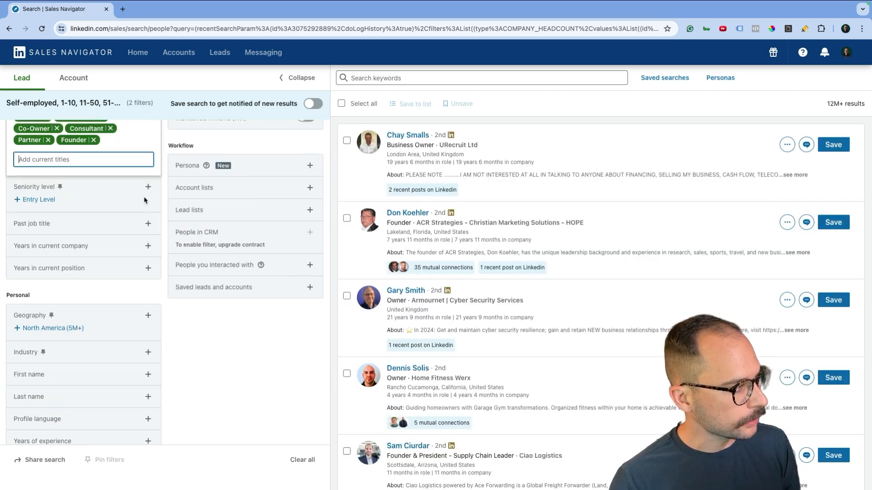
pyautogui.scroll(-1, 127, 226)
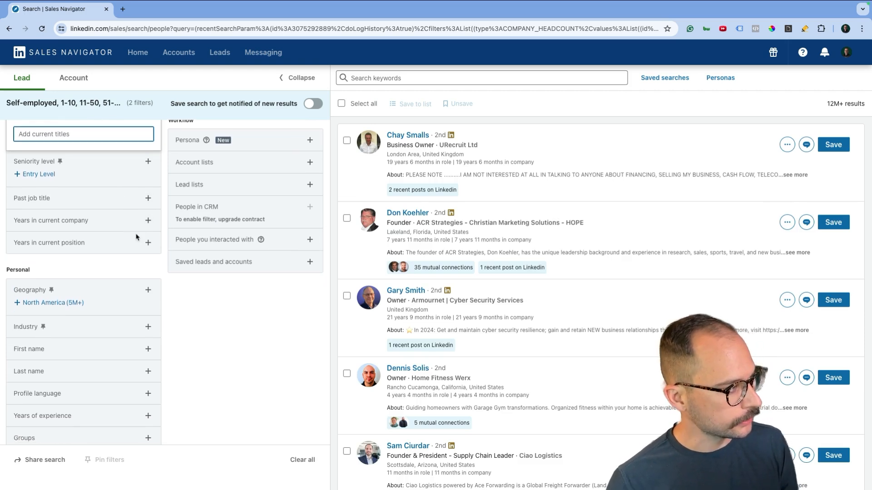
pyautogui.scroll(-1, 132, 249)
# Limit geography to Nashville Metropolitan Area, Nashville, Tennessee and Franklin, Tennessee
pyautogui.scroll(3, 132, 234)
pyautogui.scroll(-3, 134, 233)
pyautogui.scroll(5, 135, 232)
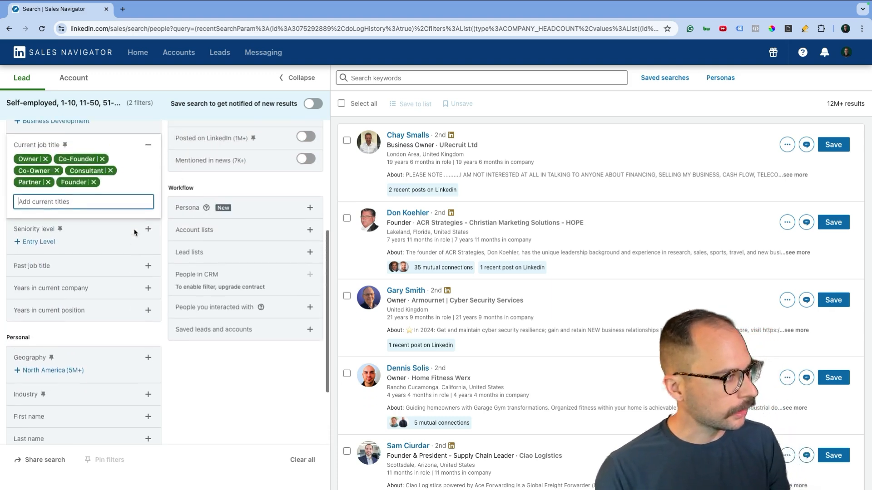
pyautogui.scroll(-5, 129, 254)
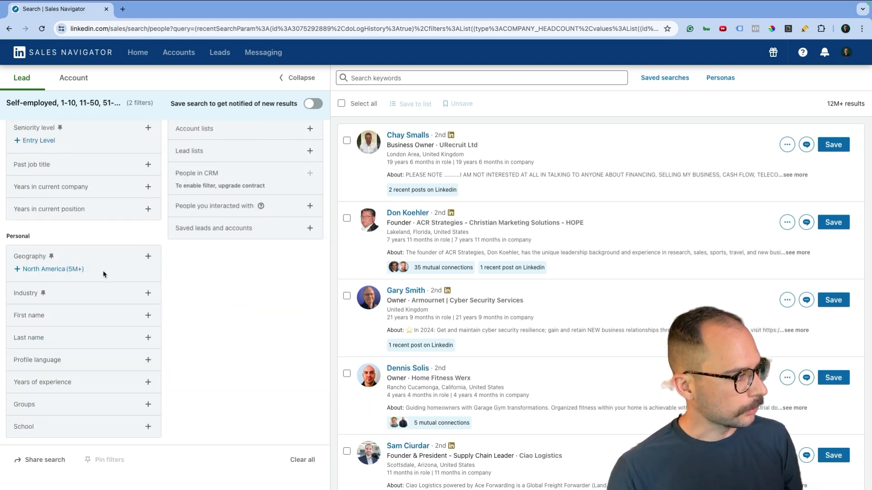
pyautogui.click(148, 262)
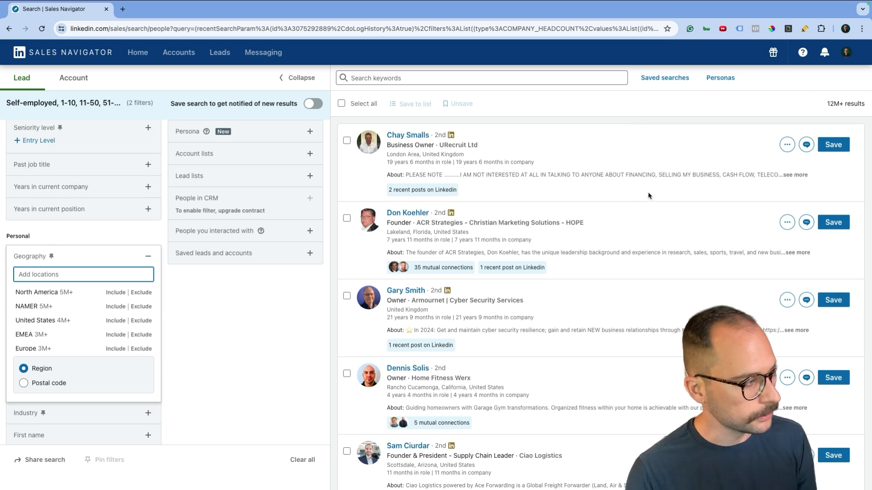
pyautogui.write('nash')
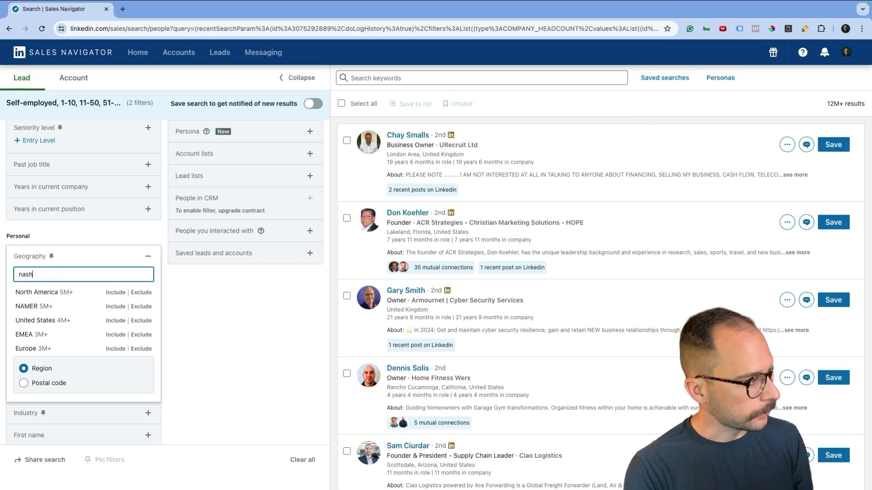
pyautogui.click(112, 293)
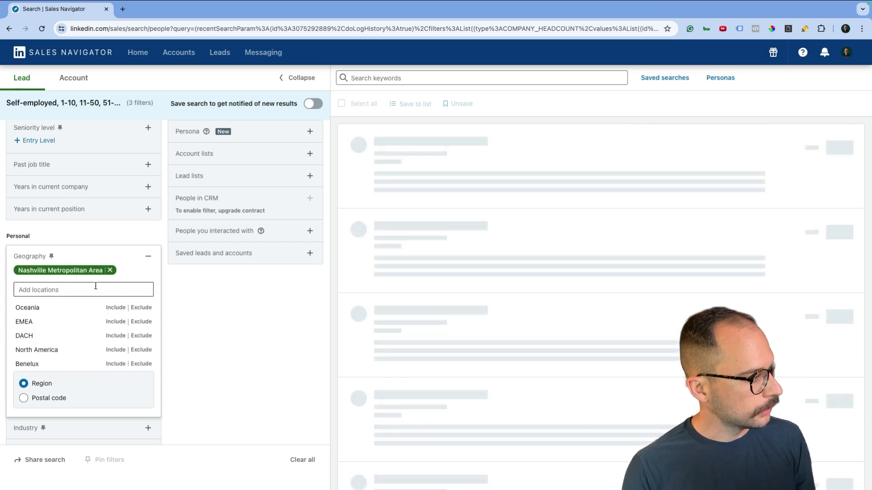
pyautogui.click(85, 288)
pyautogui.write('nash')
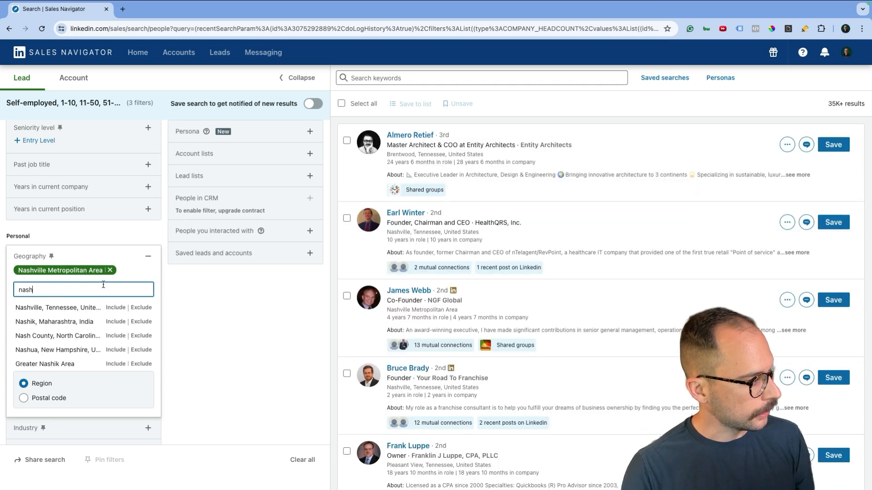
pyautogui.click(119, 308)
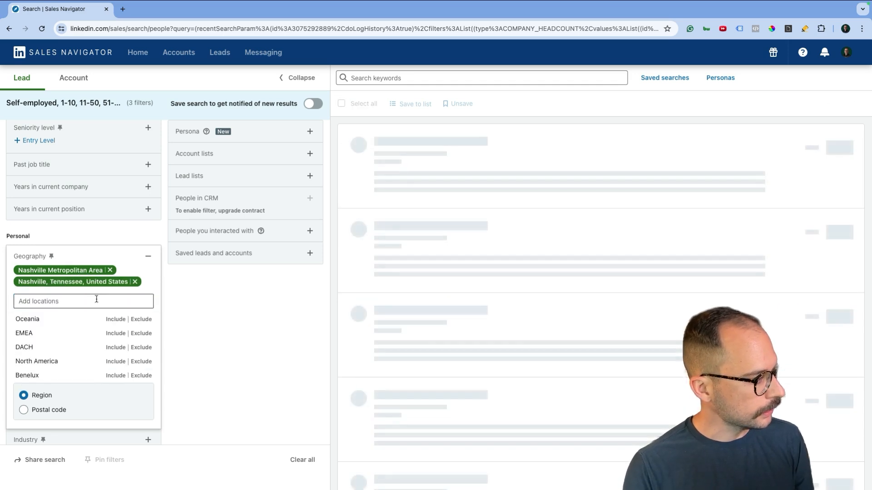
pyautogui.click(92, 309)
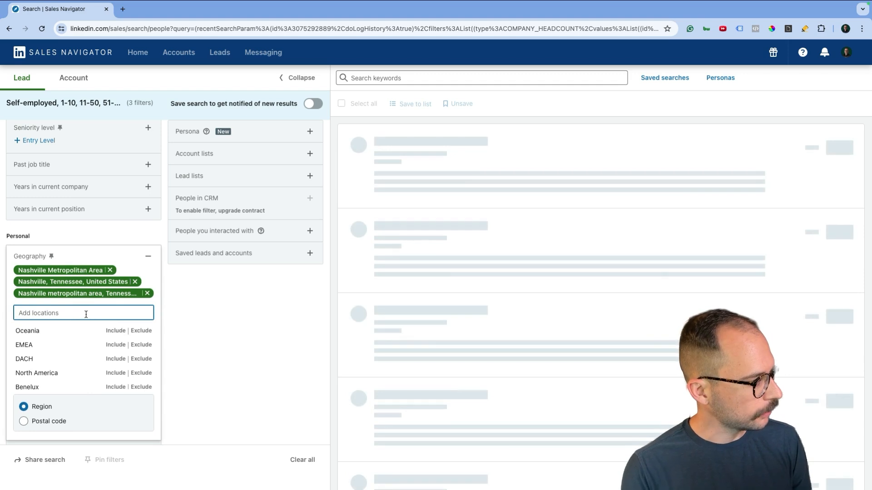
pyautogui.write('franklin')
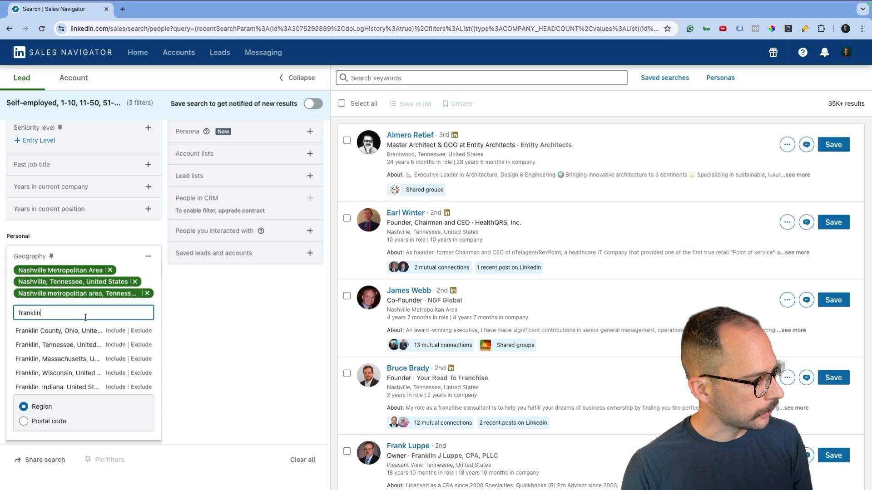
pyautogui.click(111, 345)
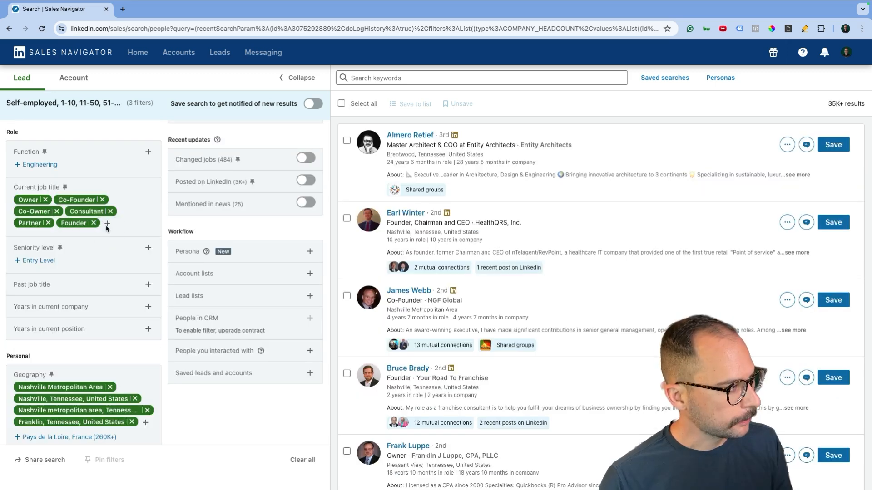
# Add Chief Executive Officer as an included current job title
pyautogui.click(108, 224)
pyautogui.write('ceo')
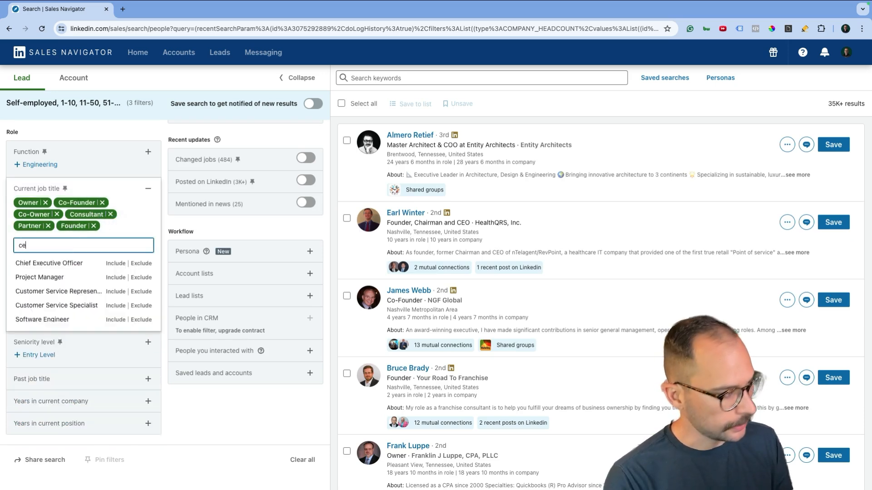
pyautogui.click(115, 263)
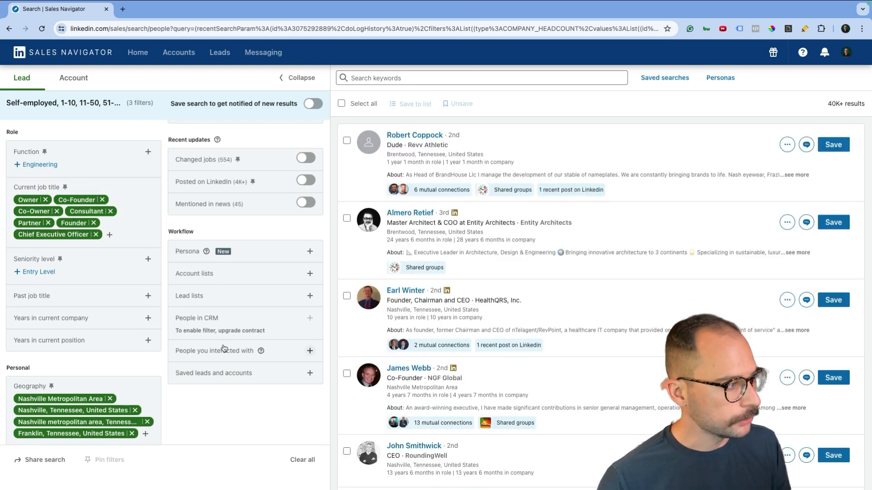
# Include Business Consulting and Services and IT Services and IT Consulting industries
pyautogui.scroll(-2, 224, 348)
pyautogui.scroll(-1, 224, 348)
pyautogui.scroll(-2, 173, 353)
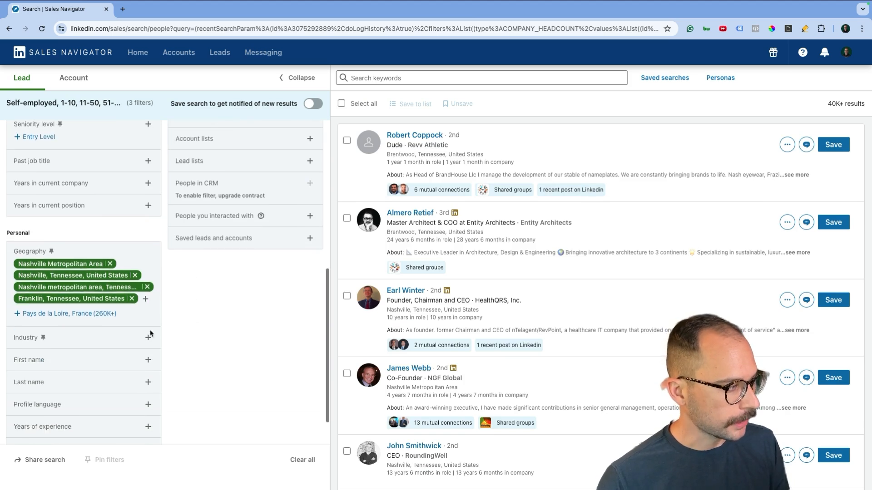
pyautogui.click(146, 338)
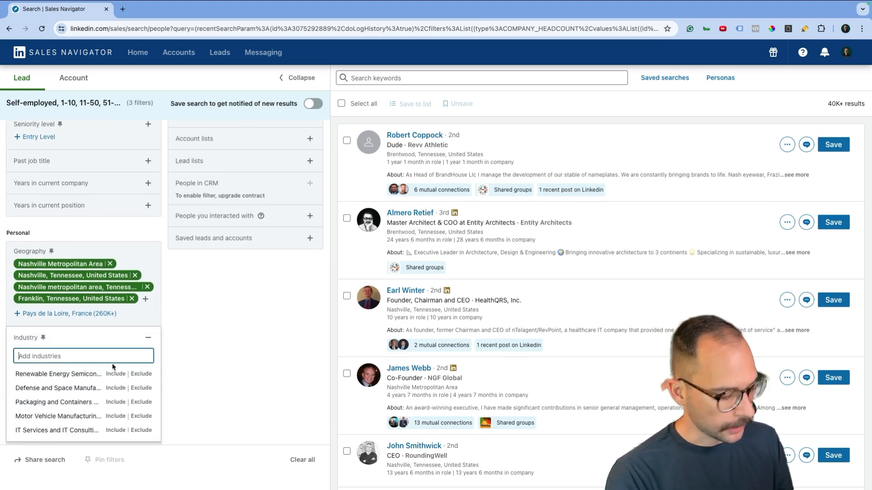
pyautogui.write('consulti')
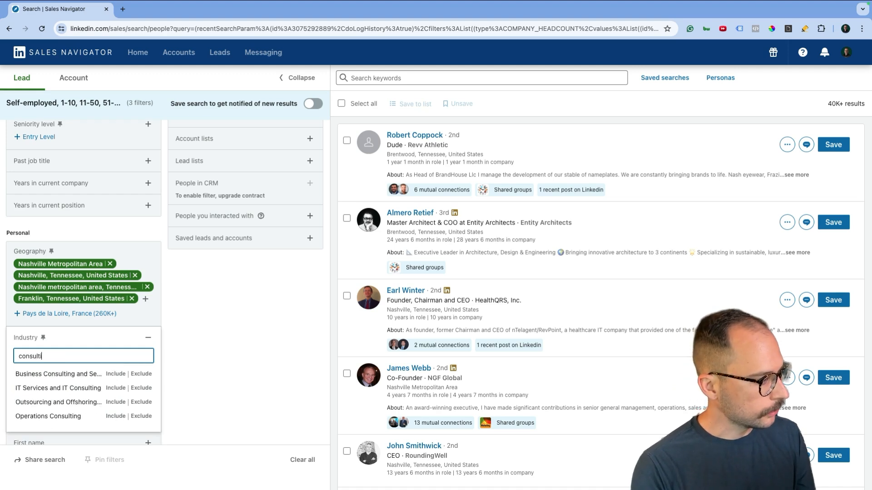
pyautogui.write('ng')
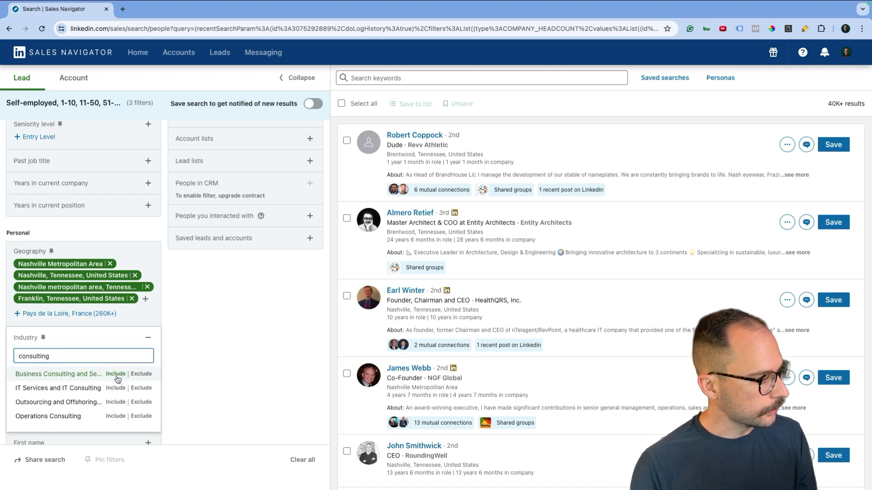
pyautogui.click(115, 373)
pyautogui.click(90, 371)
pyautogui.write('it')
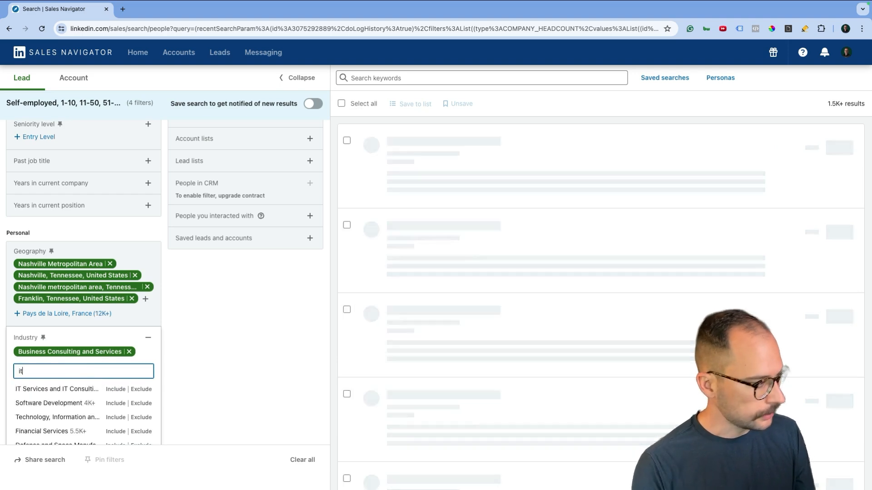
pyautogui.write(' con')
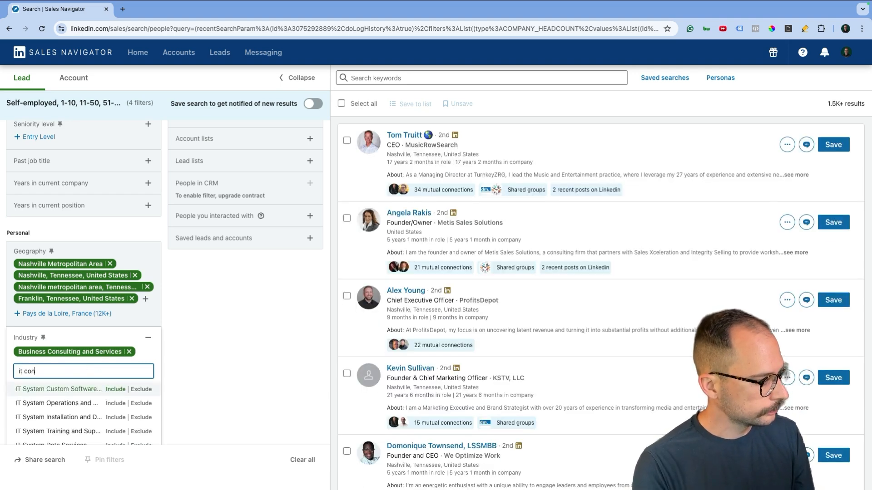
# Also include Marketing Services, Operations Consulting and Strategic Management Services industries
pyautogui.write('marketing')
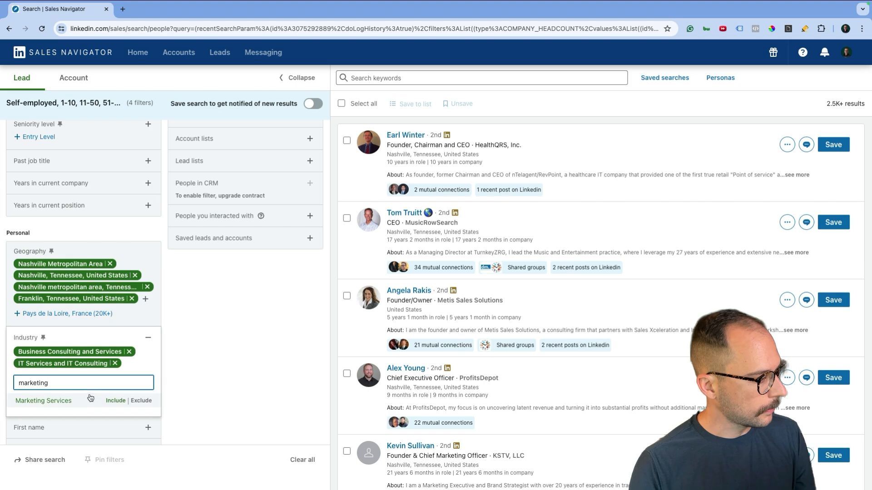
pyautogui.click(109, 401)
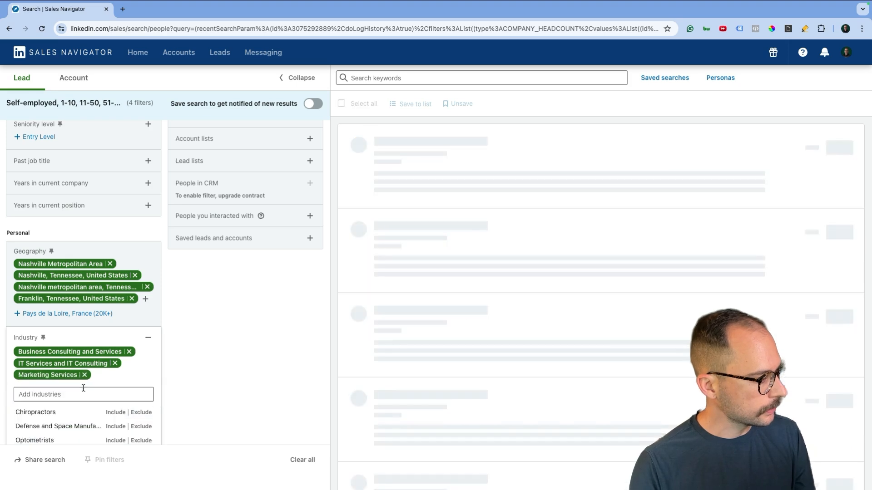
pyautogui.write('operations')
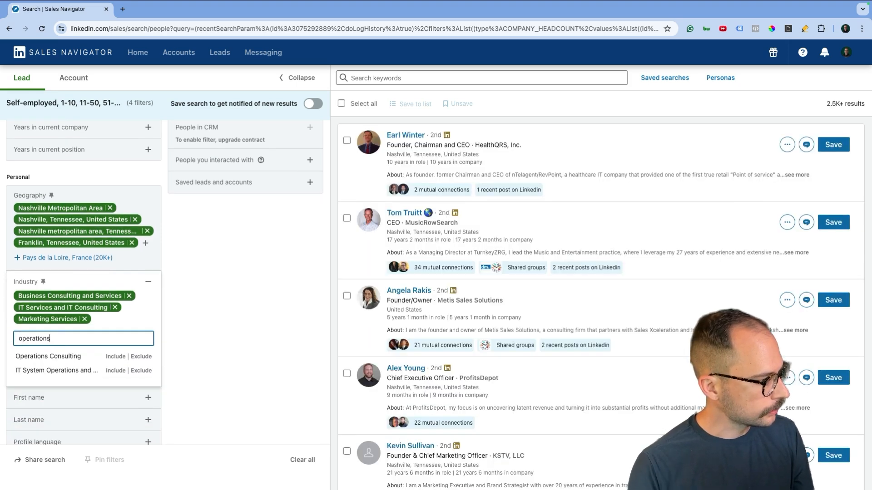
pyautogui.click(115, 356)
pyautogui.write('manag')
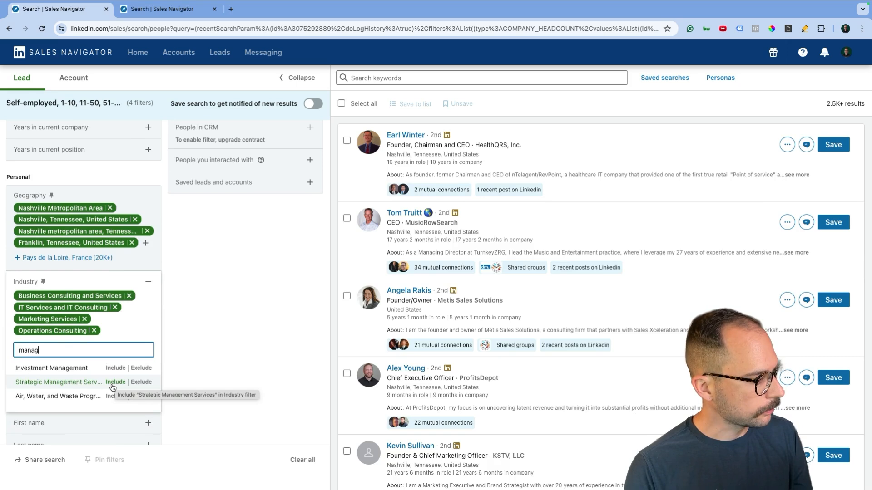
pyautogui.click(113, 385)
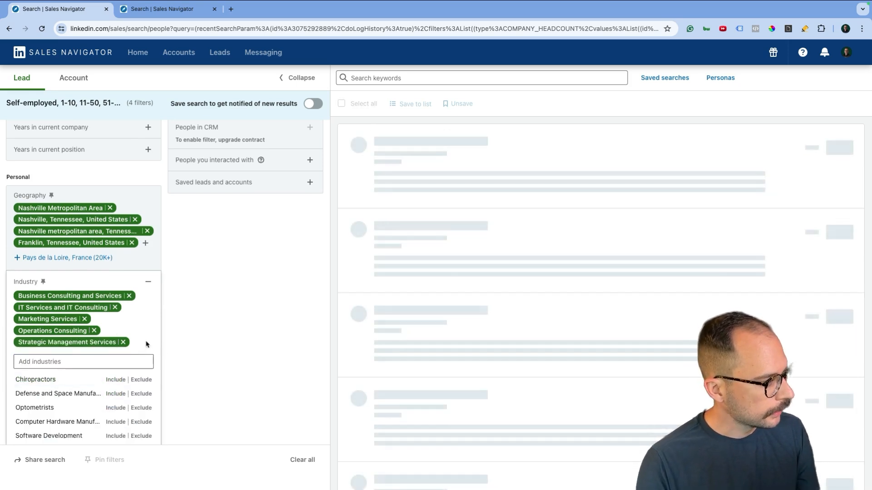
pyautogui.click(198, 304)
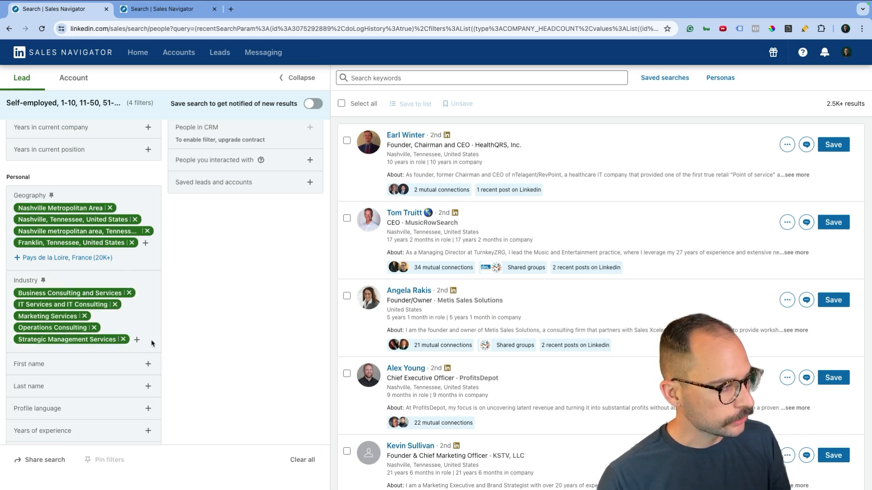
pyautogui.scroll(-1, 153, 341)
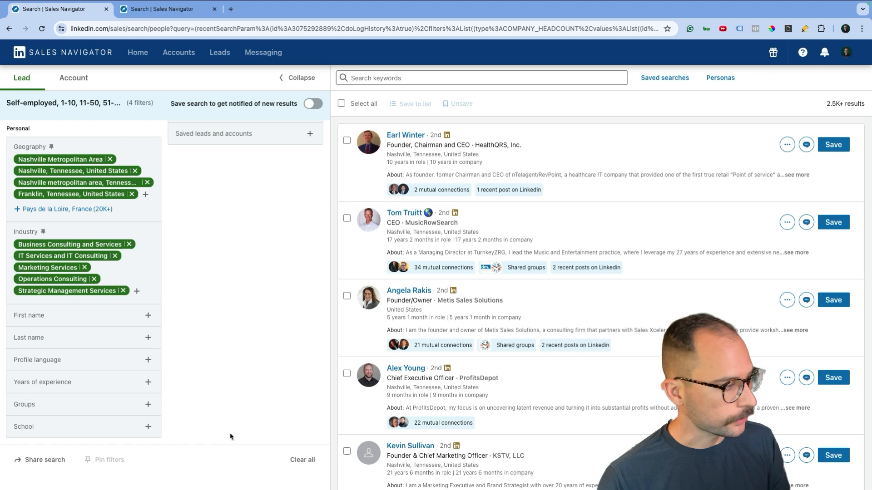
# Remove the 51-200 range from the company headcount filter
pyautogui.scroll(10, 148, 233)
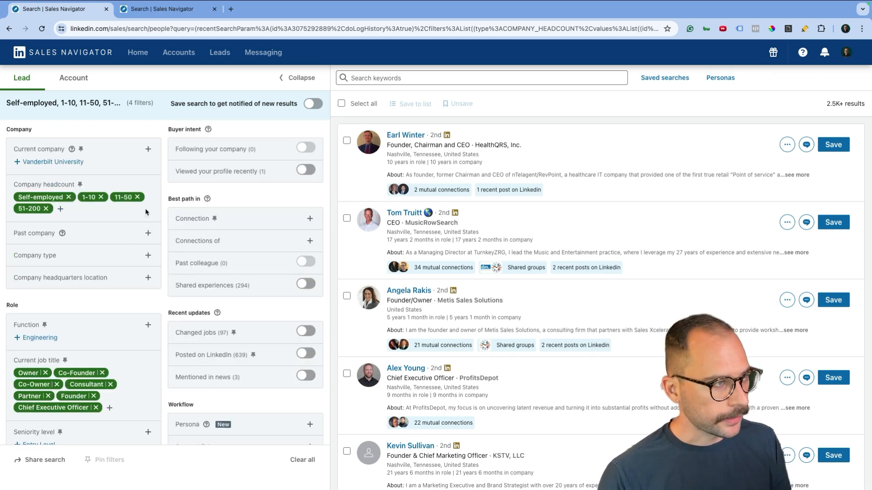
pyautogui.click(46, 209)
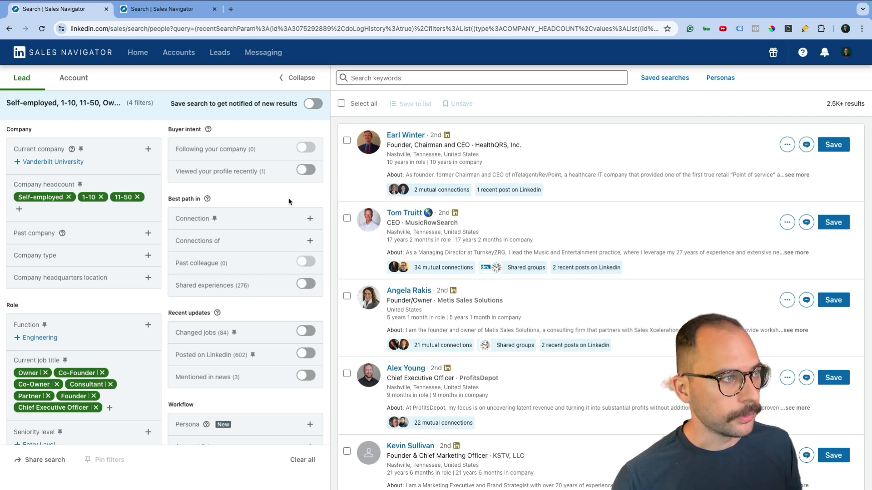
pyautogui.scroll(-8, 290, 203)
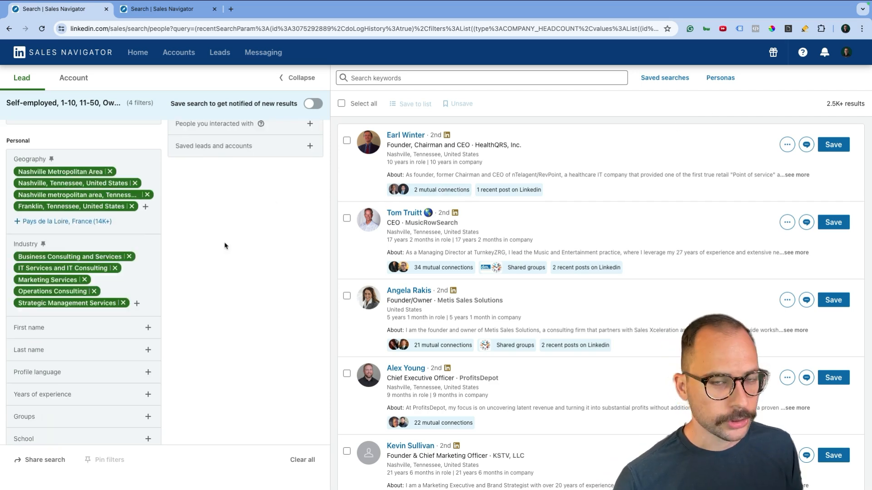
# Test removing the IT Services, Marketing, Operations Consulting and Strategic Management industry chips
pyautogui.click(116, 269)
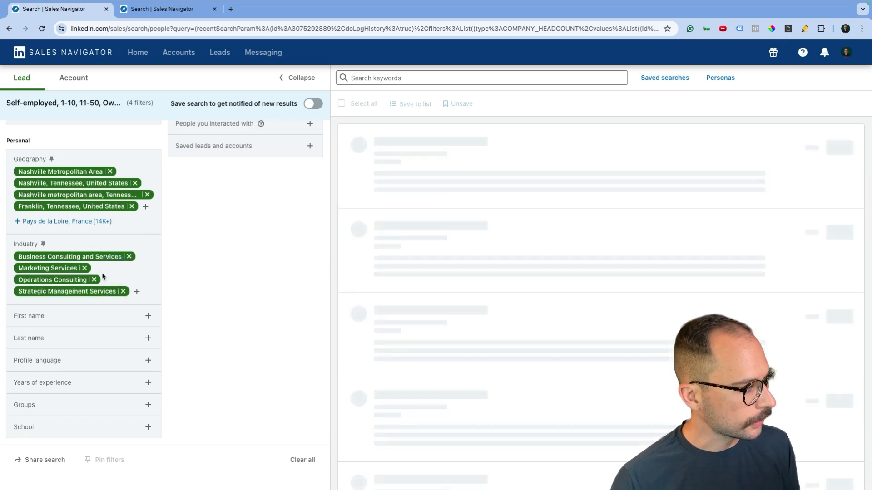
pyautogui.click(94, 268)
pyautogui.click(94, 278)
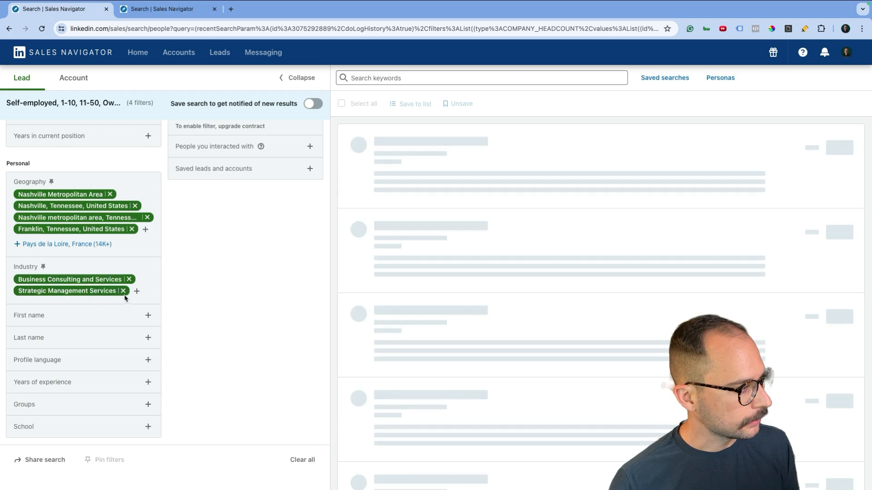
pyautogui.click(123, 291)
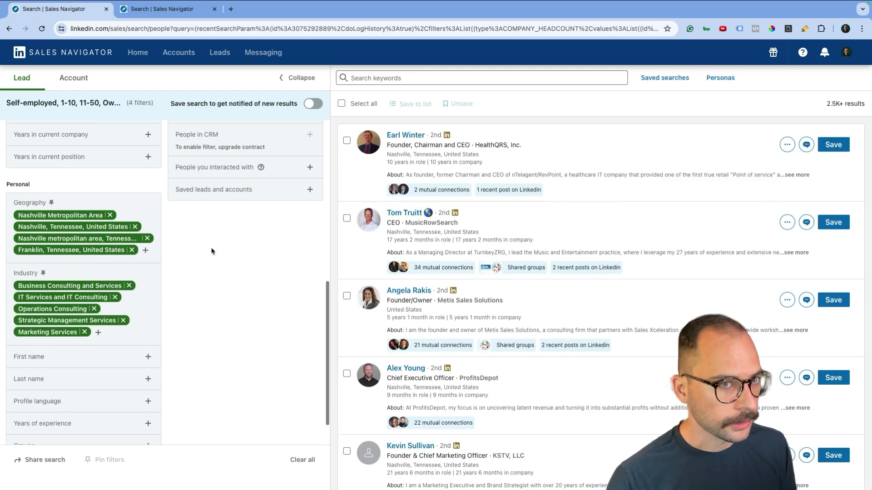
pyautogui.scroll(10, 239, 243)
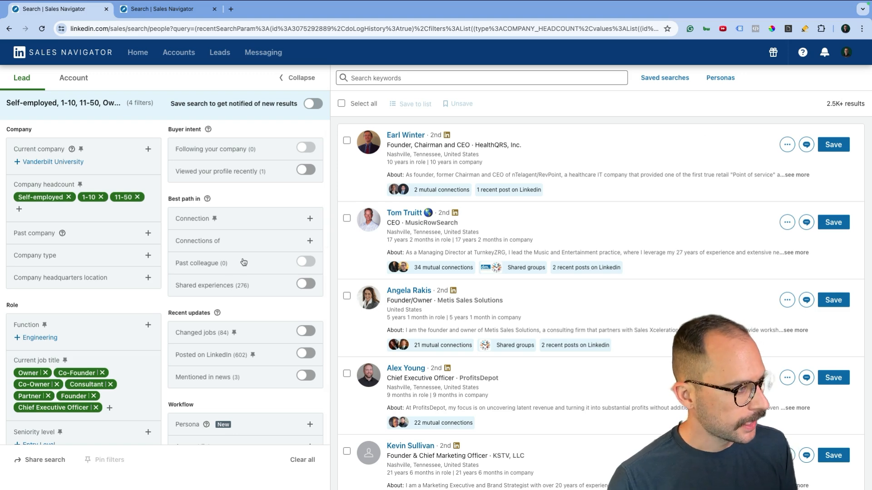
pyautogui.scroll(-1, 249, 353)
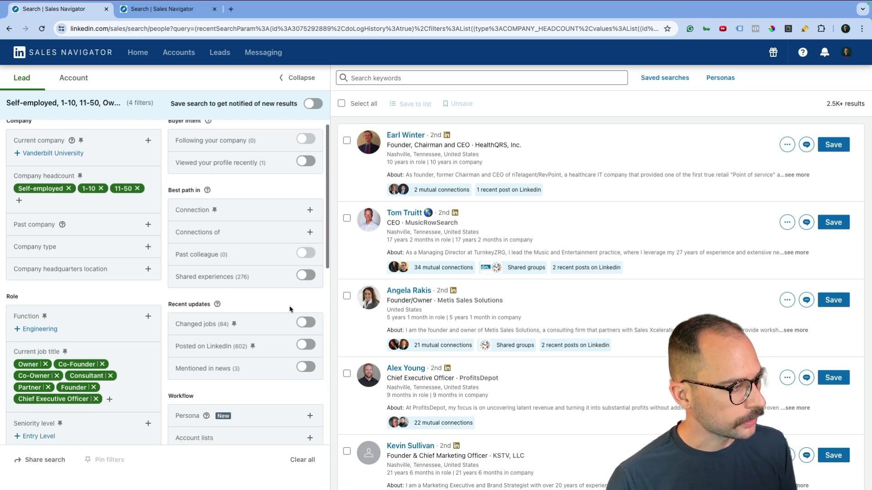
pyautogui.scroll(1, 261, 349)
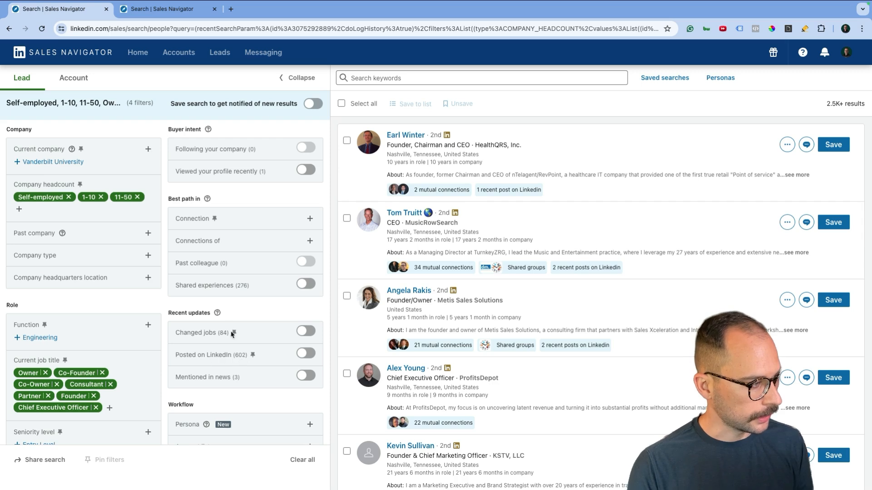
pyautogui.click(218, 315)
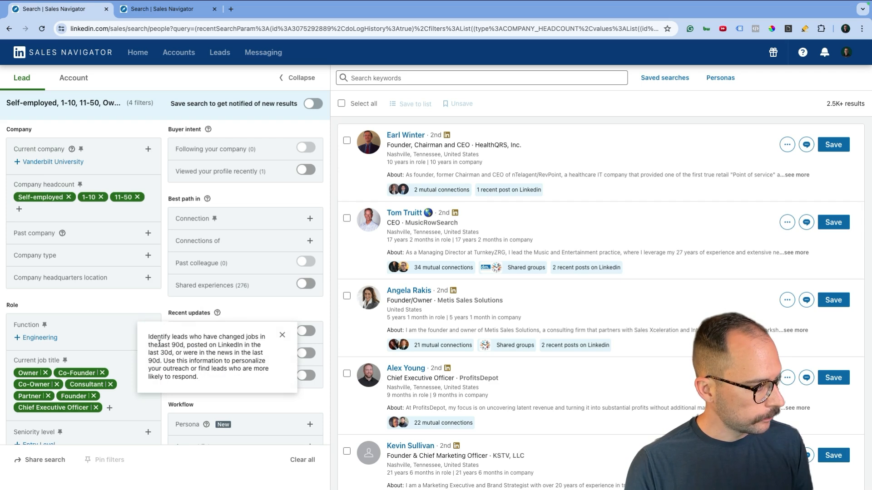
pyautogui.moveTo(190, 344); pyautogui.dragTo(172, 354)
pyautogui.click(318, 313)
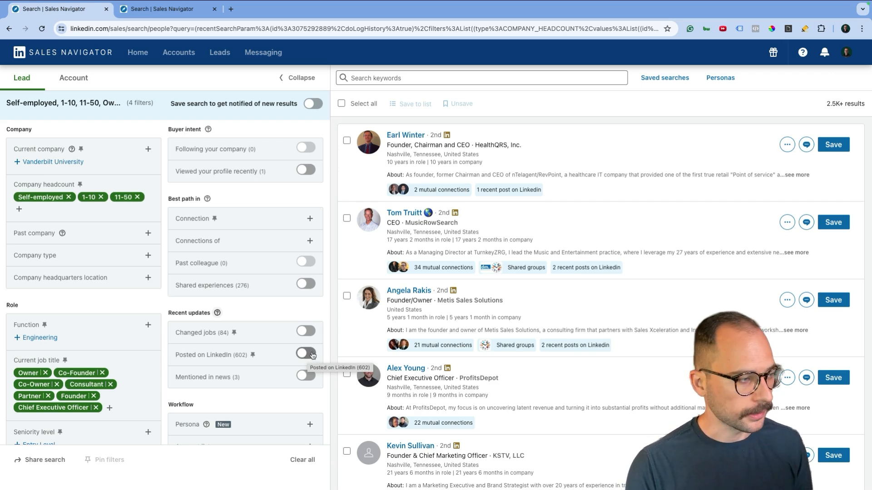
# Turn on Posted on LinkedIn, select all 602 leads and preview the Save to list options
pyautogui.click(306, 354)
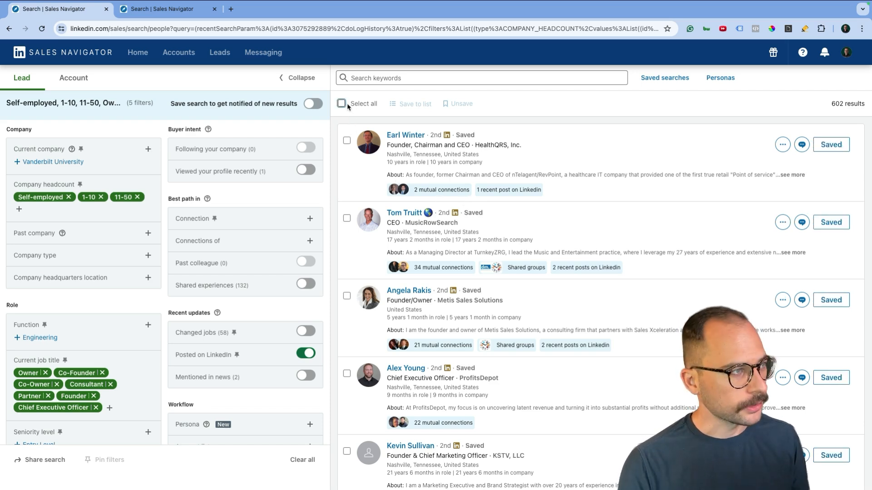
pyautogui.click(341, 104)
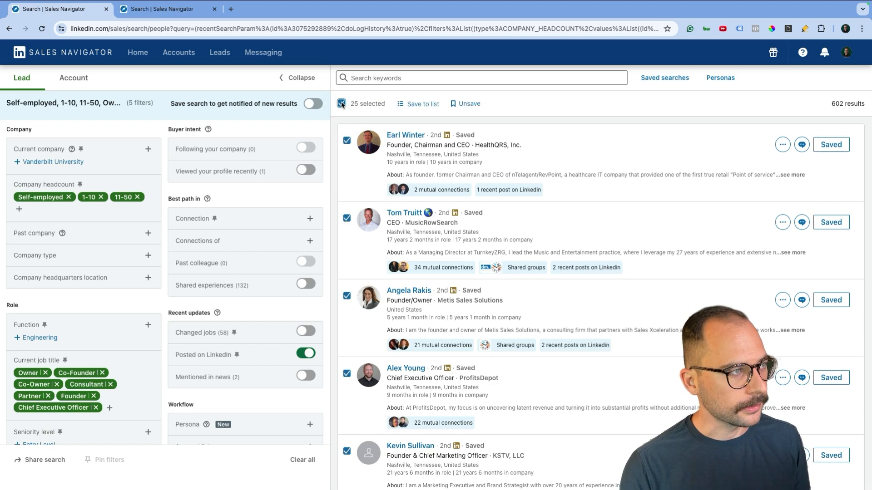
pyautogui.click(417, 105)
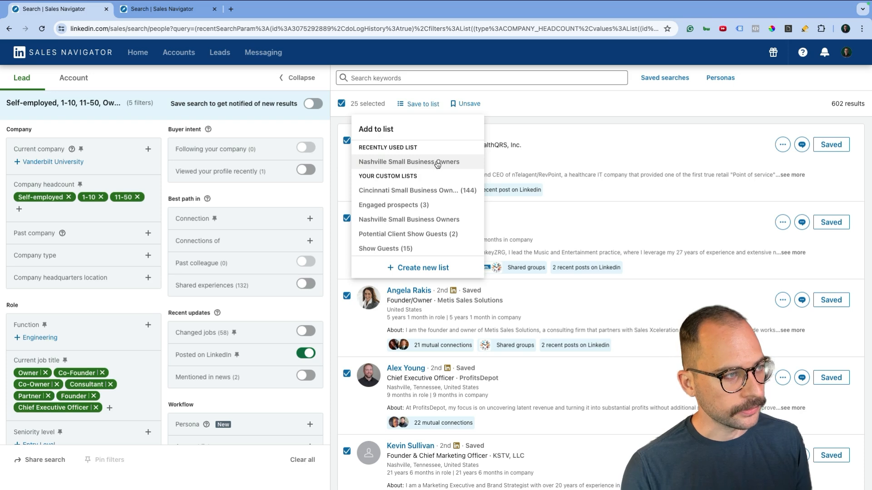
pyautogui.click(519, 135)
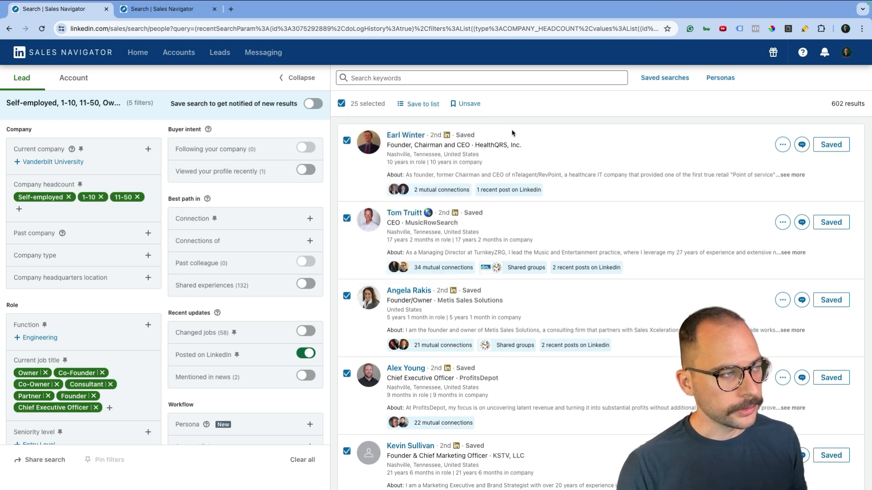
pyautogui.click(342, 104)
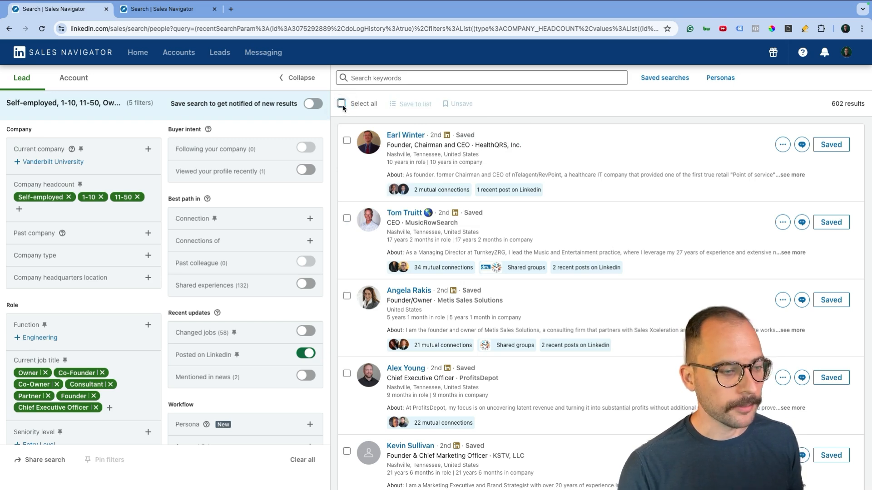
pyautogui.click(342, 104)
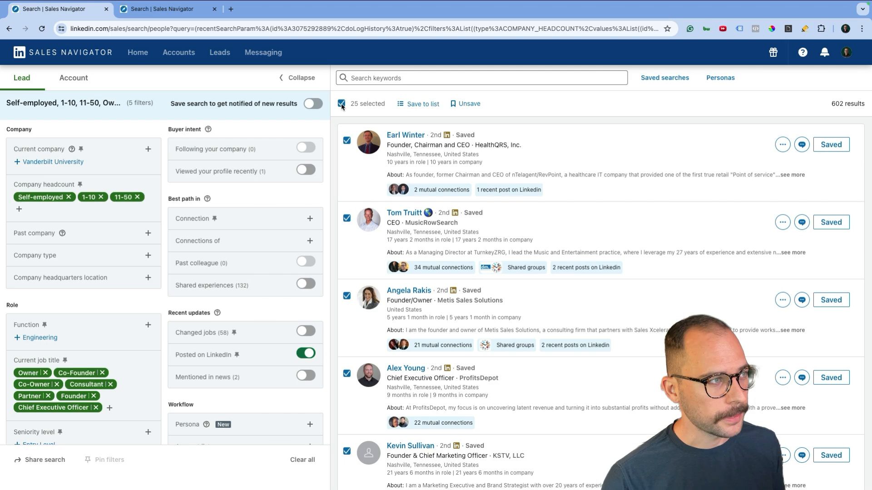
pyautogui.click(341, 104)
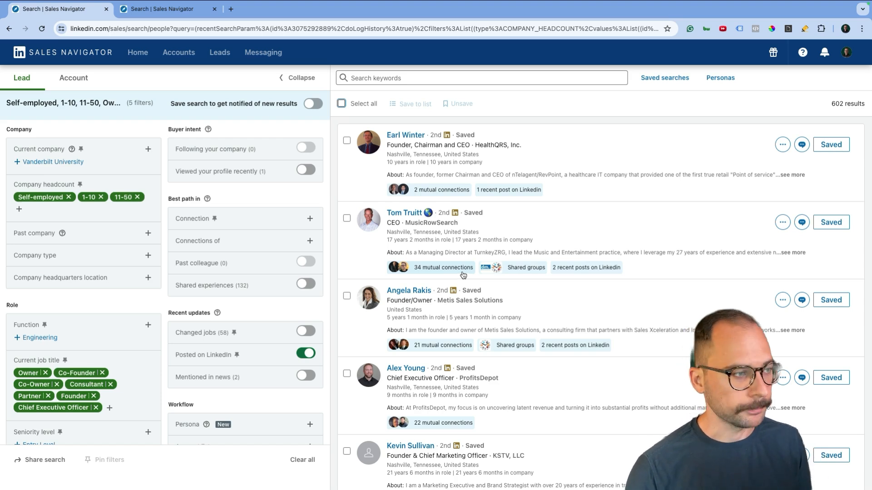
pyautogui.scroll(-3, 459, 272)
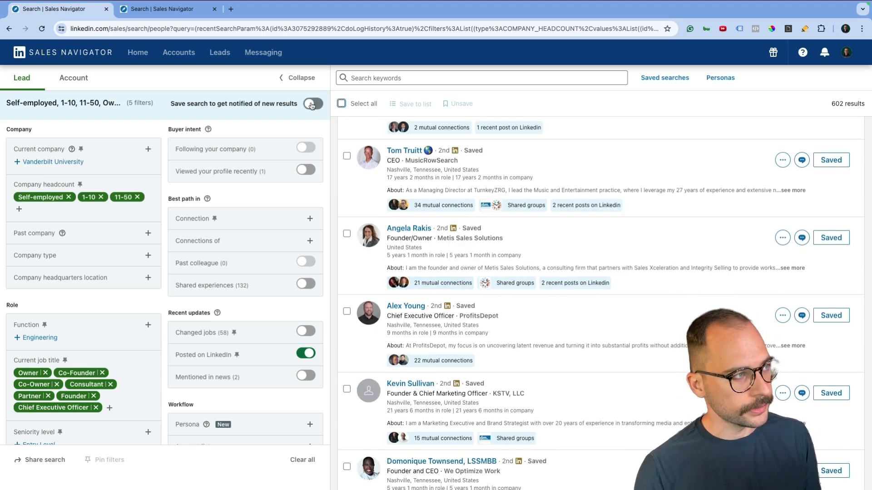
pyautogui.scroll(-2, 166, 183)
pyautogui.scroll(-4, 166, 183)
pyautogui.scroll(5, 165, 183)
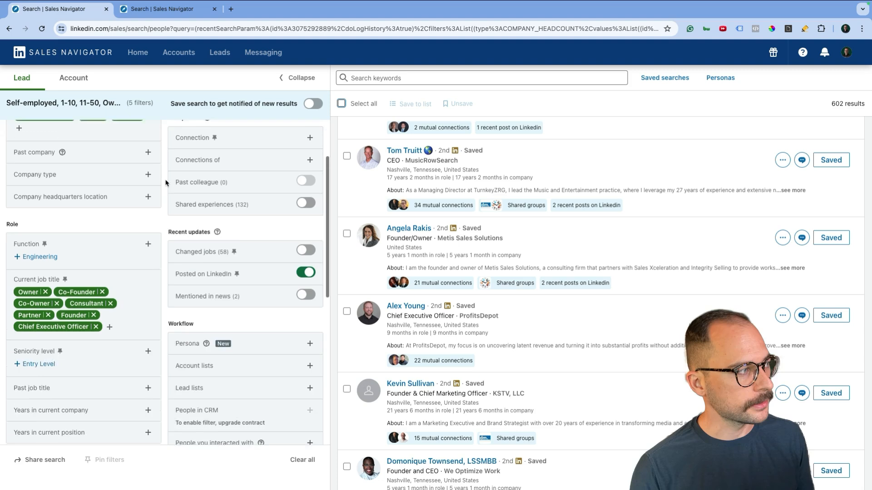
pyautogui.scroll(2, 166, 183)
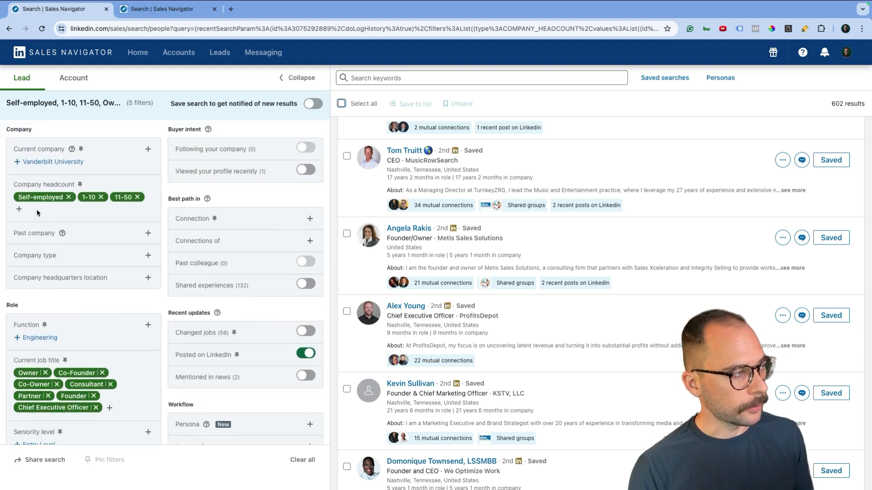
pyautogui.scroll(-2, 89, 212)
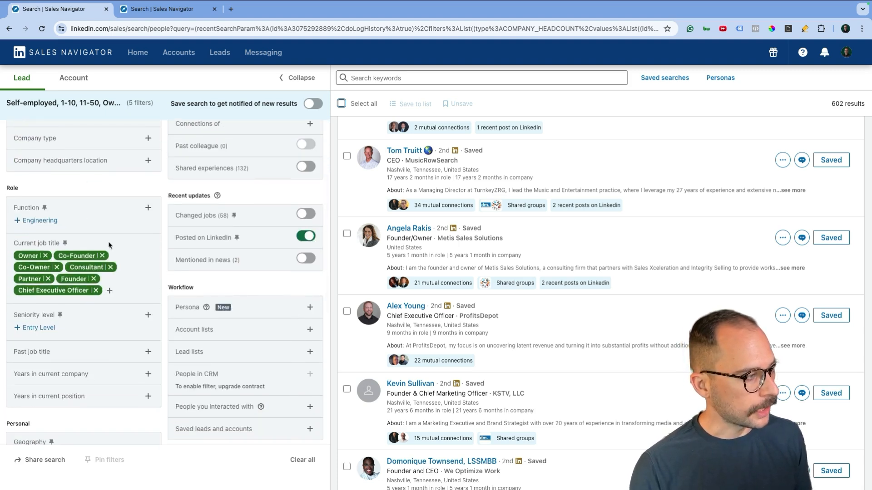
pyautogui.scroll(-3, 110, 247)
pyautogui.scroll(1, 223, 174)
pyautogui.scroll(-3, 222, 174)
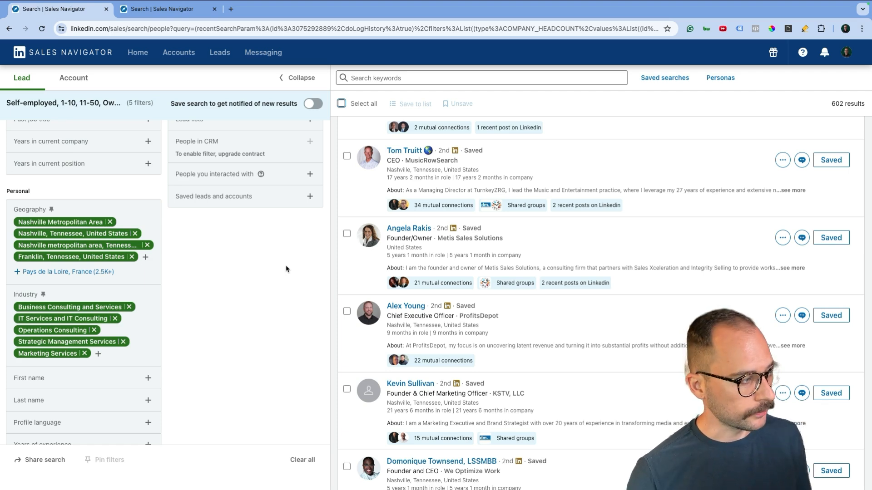
pyautogui.scroll(10, 272, 287)
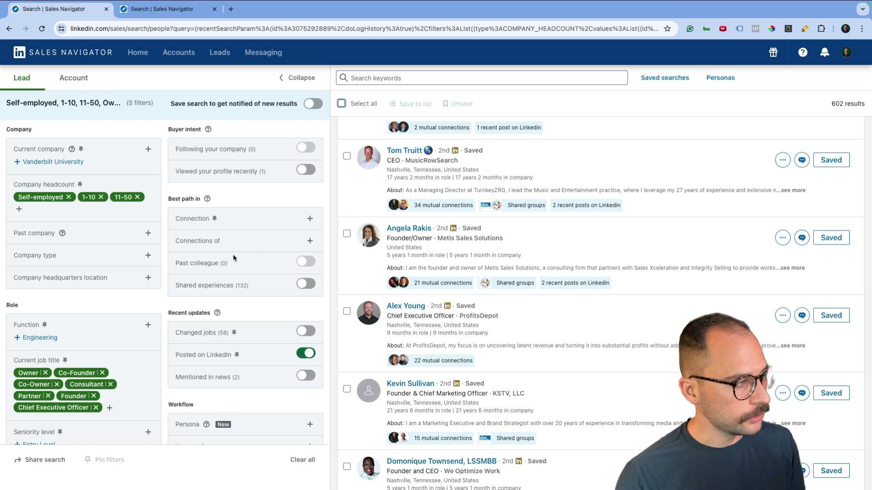
pyautogui.click(310, 241)
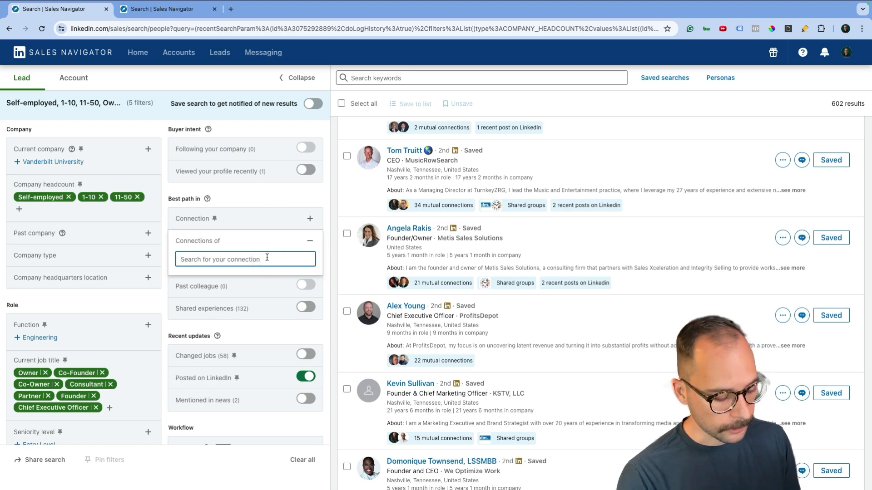
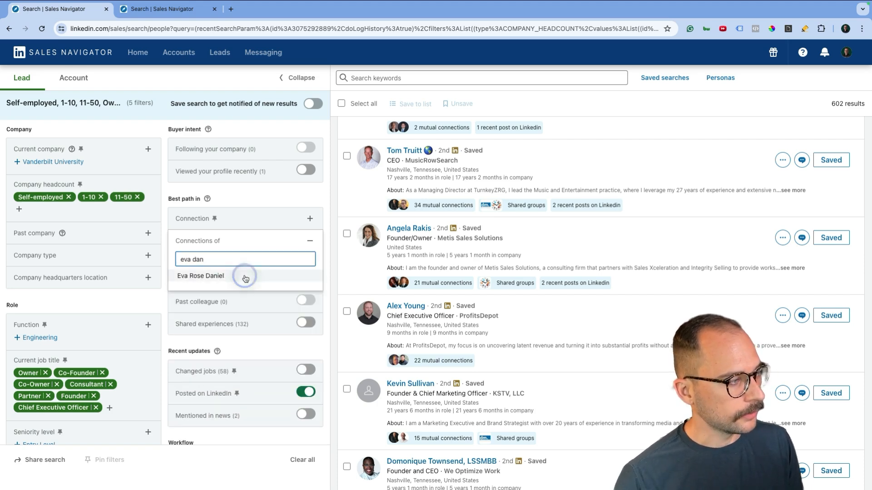
pyautogui.click(244, 274)
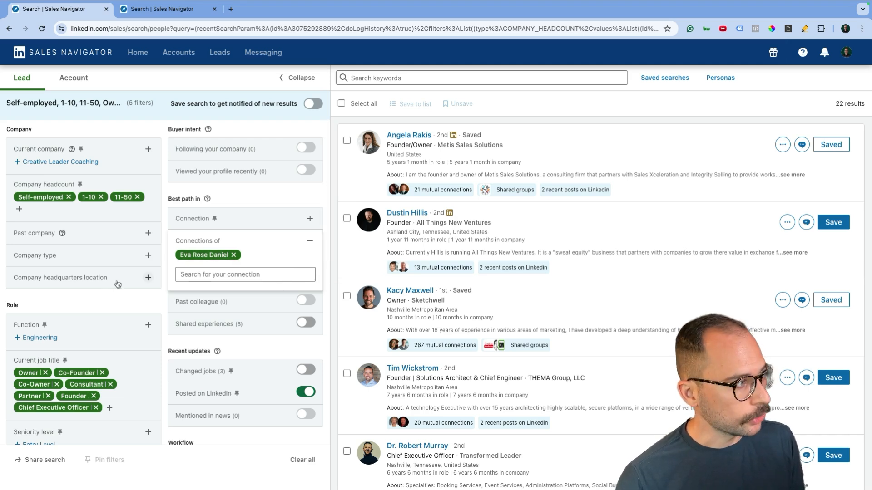
pyautogui.scroll(-1, 119, 280)
pyautogui.scroll(-5, 75, 373)
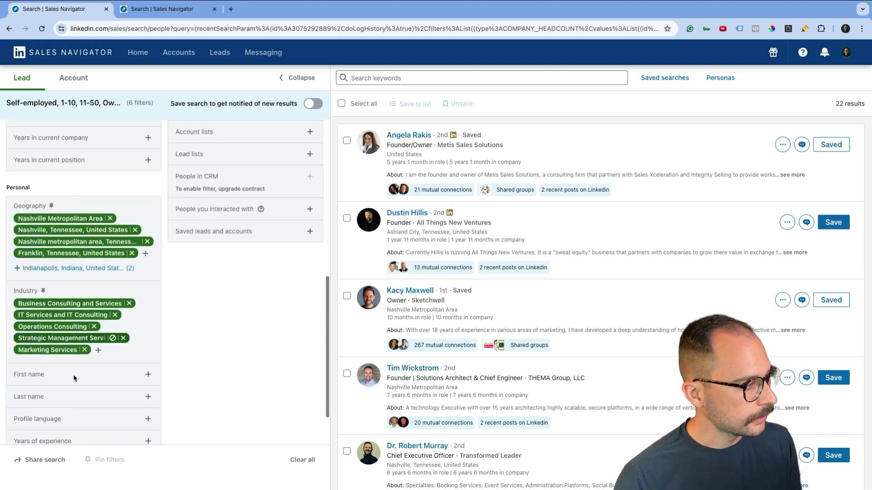
pyautogui.scroll(5, 47, 398)
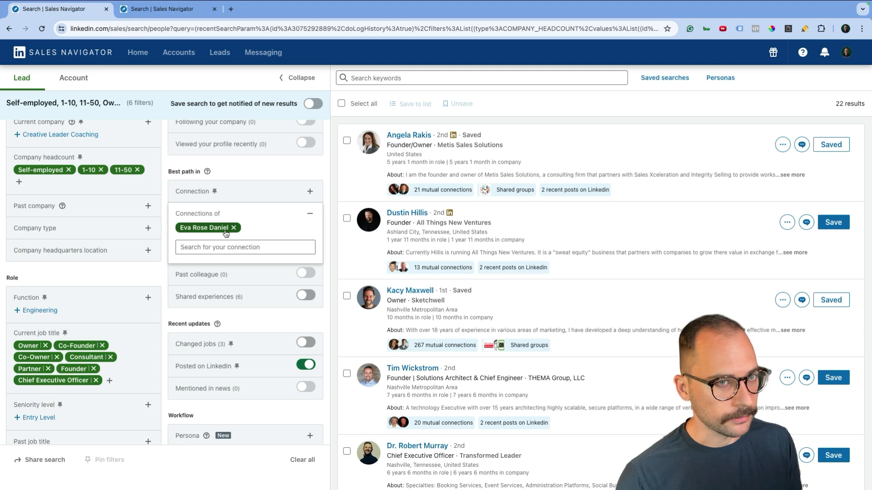
pyautogui.click(829, 105)
pyautogui.scroll(-10, 460, 315)
pyautogui.scroll(-1, 461, 315)
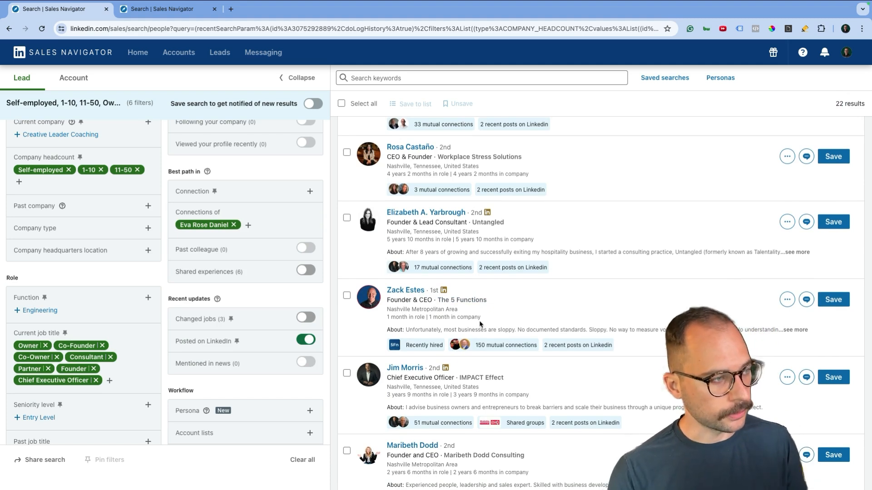
pyautogui.scroll(-1, 463, 314)
pyautogui.scroll(-4, 463, 314)
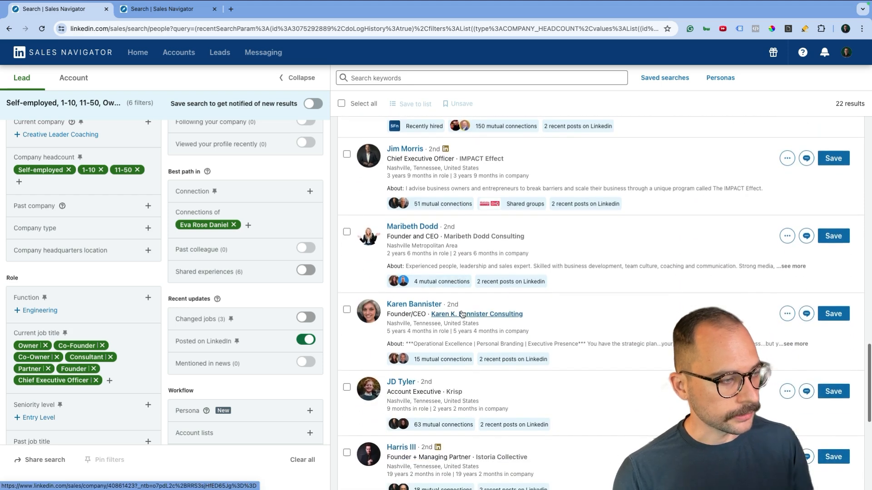
pyautogui.scroll(-4, 609, 384)
pyautogui.scroll(-2, 609, 384)
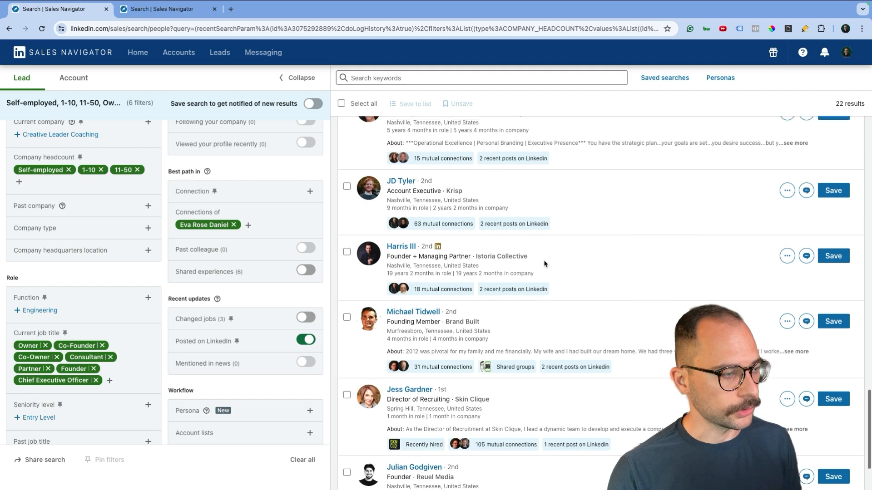
pyautogui.scroll(-1, 545, 259)
pyautogui.scroll(1, 549, 261)
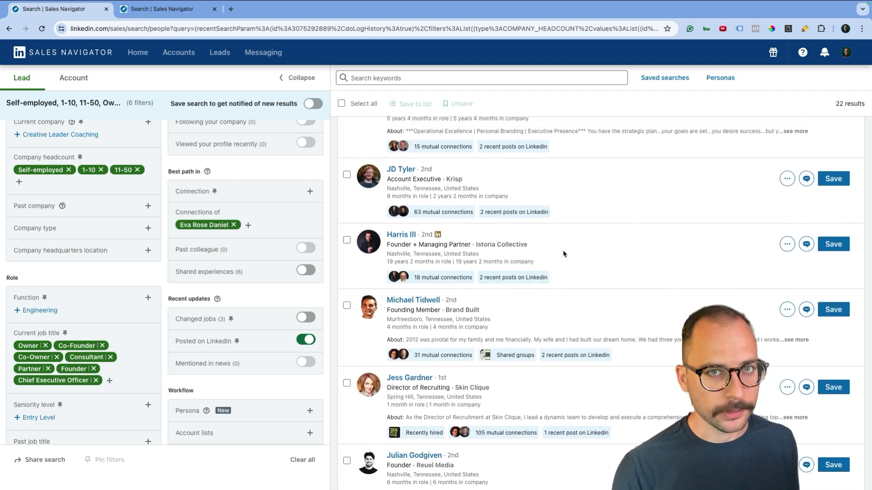
pyautogui.scroll(15, 563, 253)
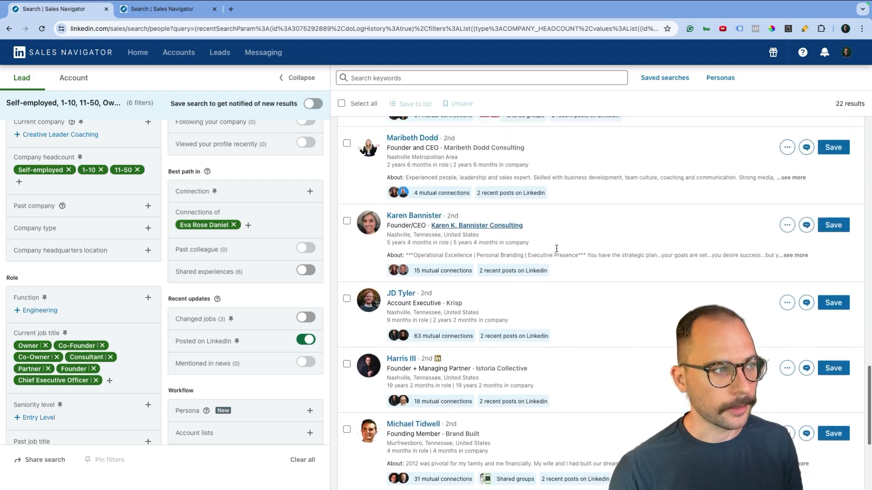
pyautogui.scroll(5, 557, 251)
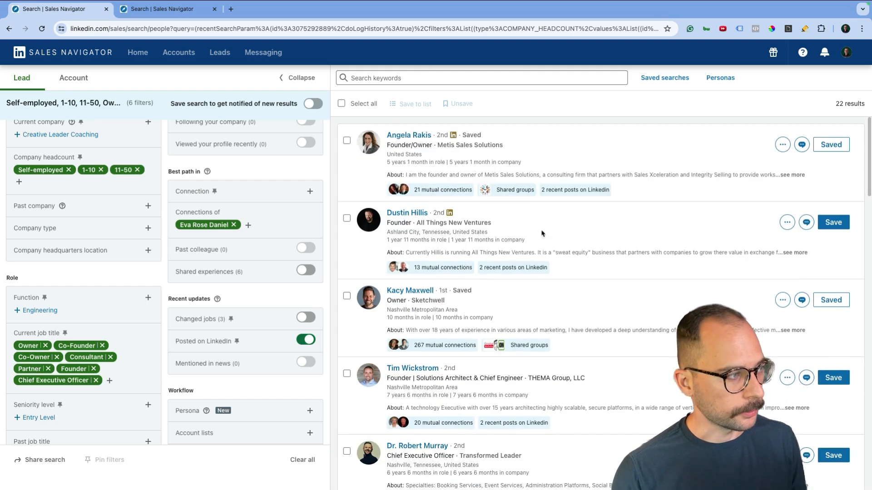
# Swap the Connections of filter to two other shared connections, reviewing results each time
pyautogui.click(248, 225)
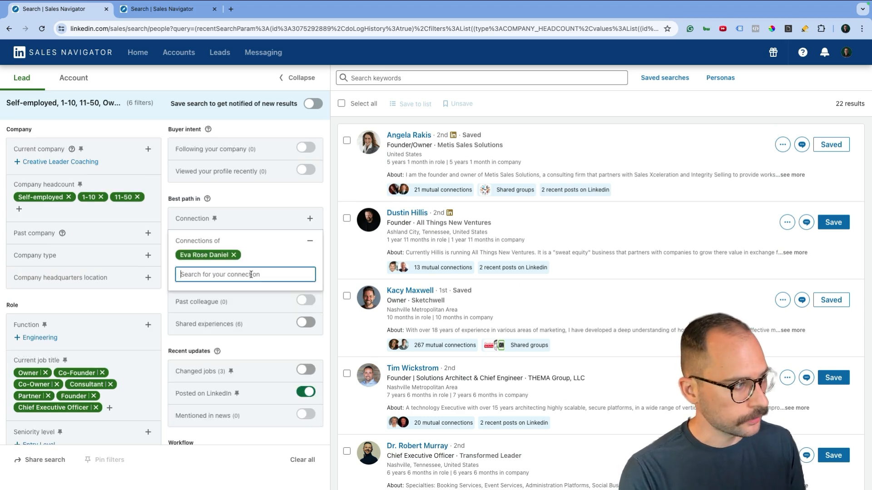
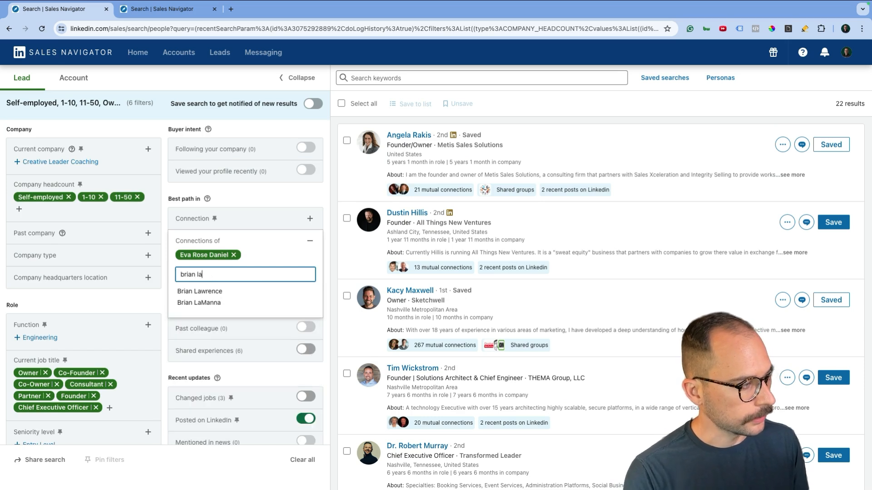
pyautogui.click(214, 289)
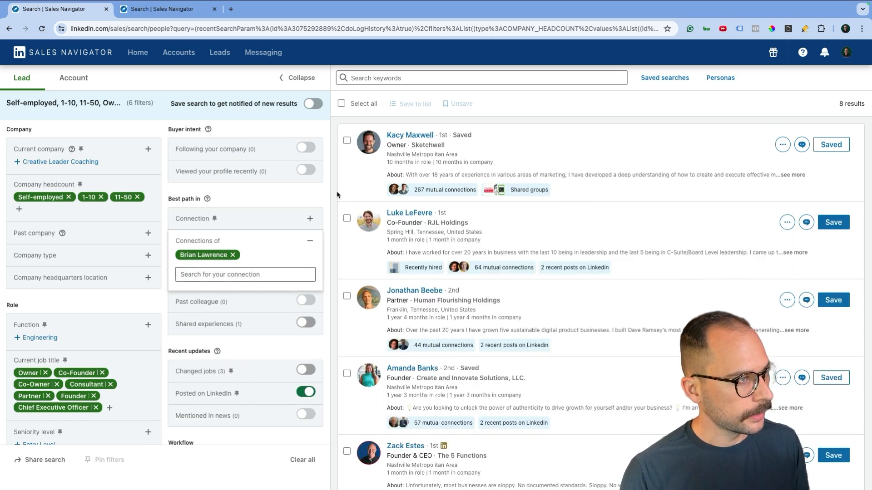
pyautogui.scroll(-4, 390, 318)
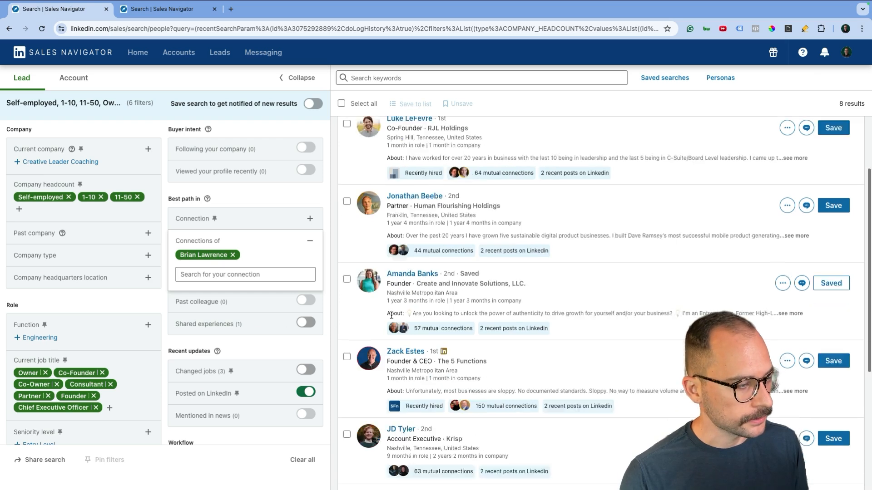
pyautogui.scroll(4, 390, 318)
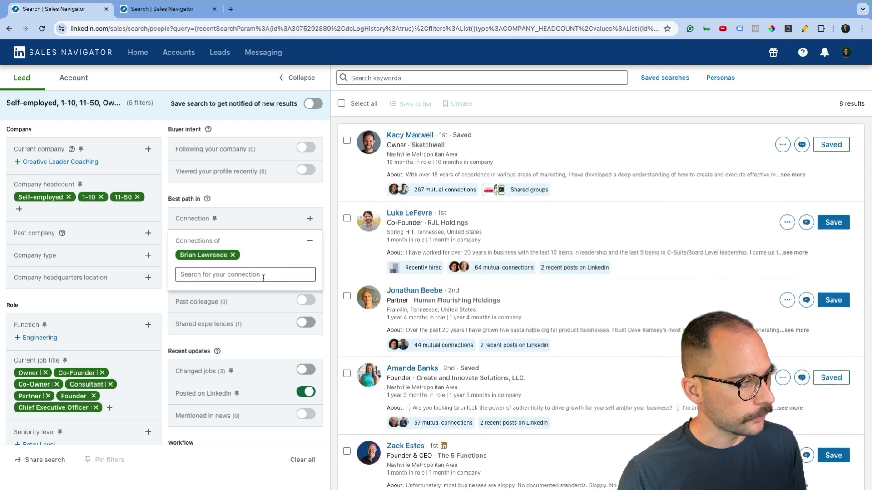
pyautogui.click(248, 275)
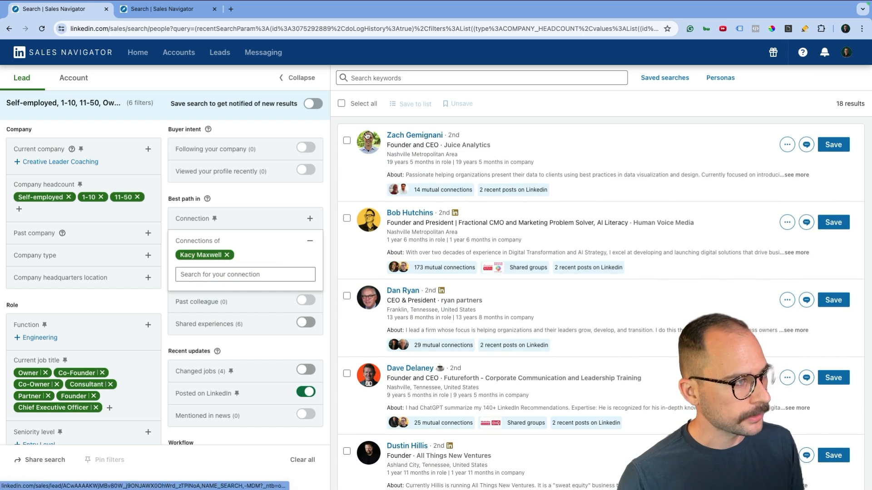
pyautogui.scroll(-5, 378, 232)
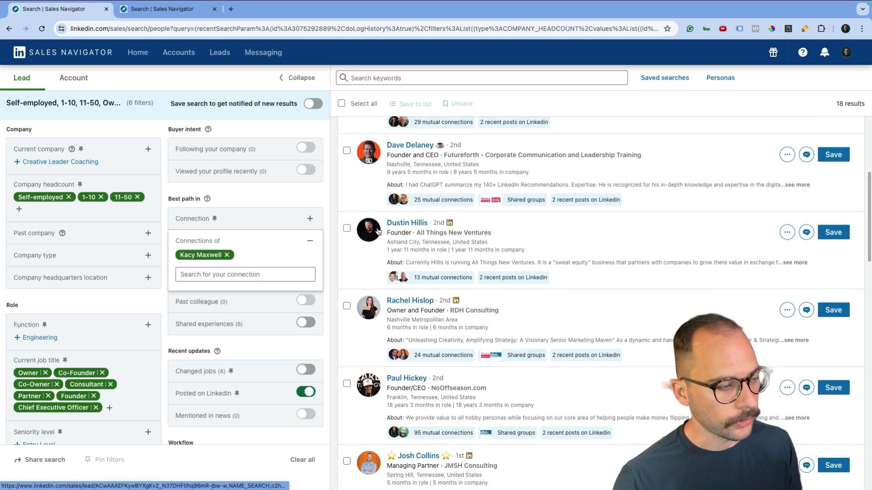
pyautogui.scroll(5, 378, 232)
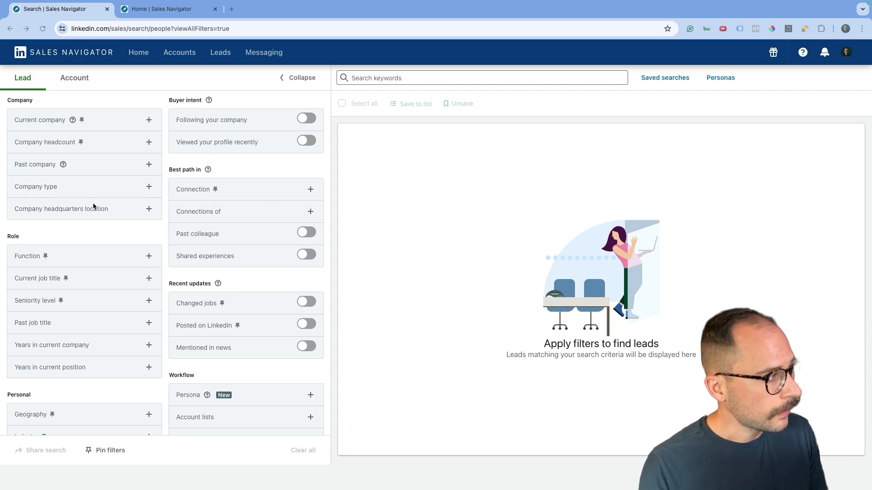
# Set the Company type filter to Non Profit
pyautogui.click(76, 190)
pyautogui.scroll(-1, 73, 248)
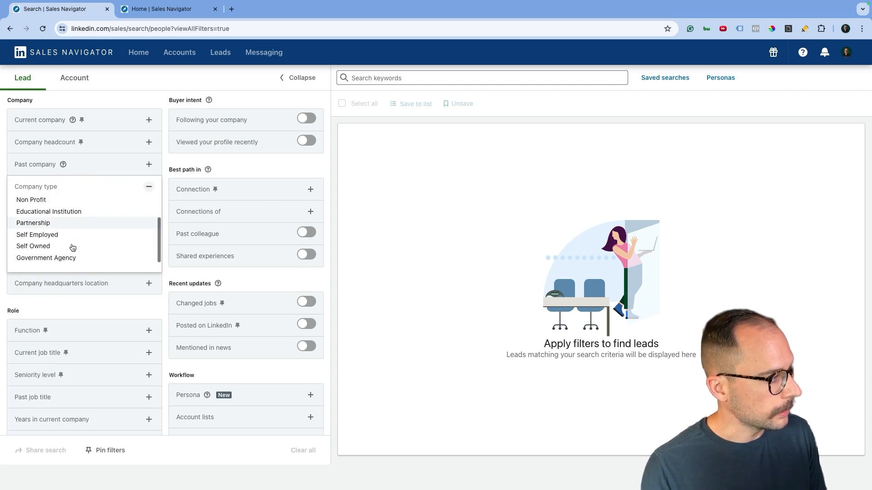
pyautogui.click(69, 200)
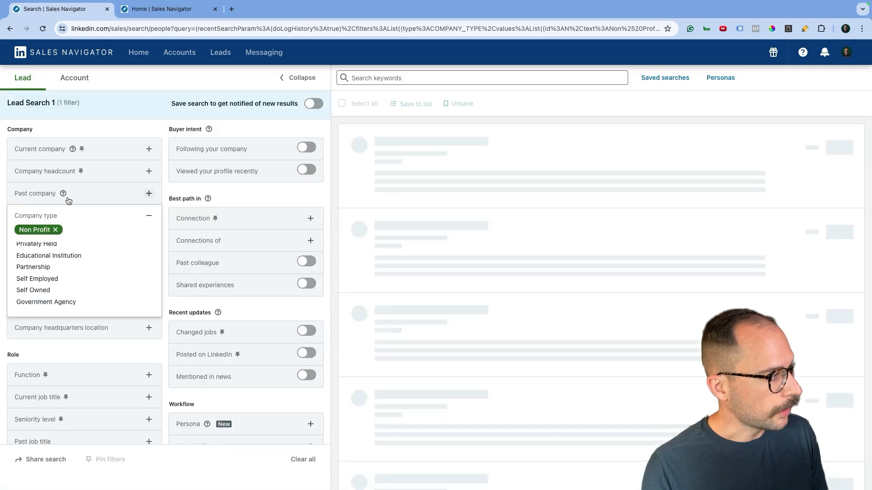
pyautogui.click(278, 199)
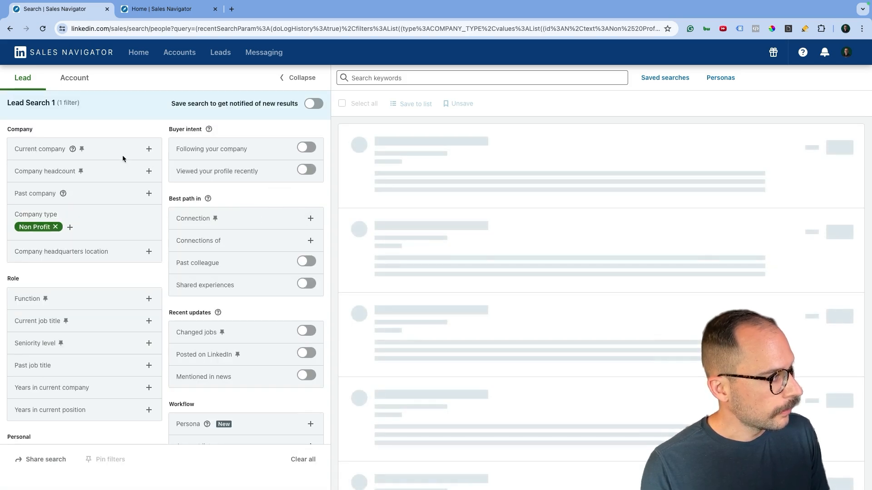
# Include company headcounts 501-1000, 1,001-5,000 and 5,001-10,000
pyautogui.click(116, 192)
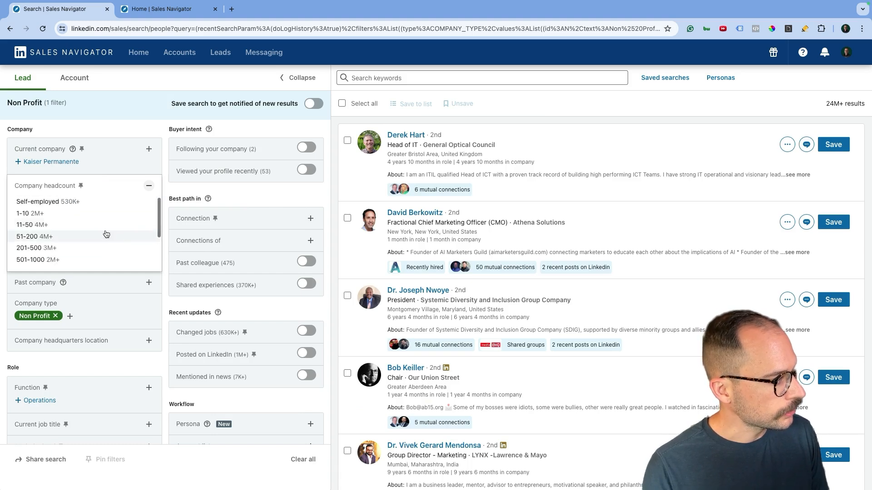
pyautogui.scroll(-2, 91, 228)
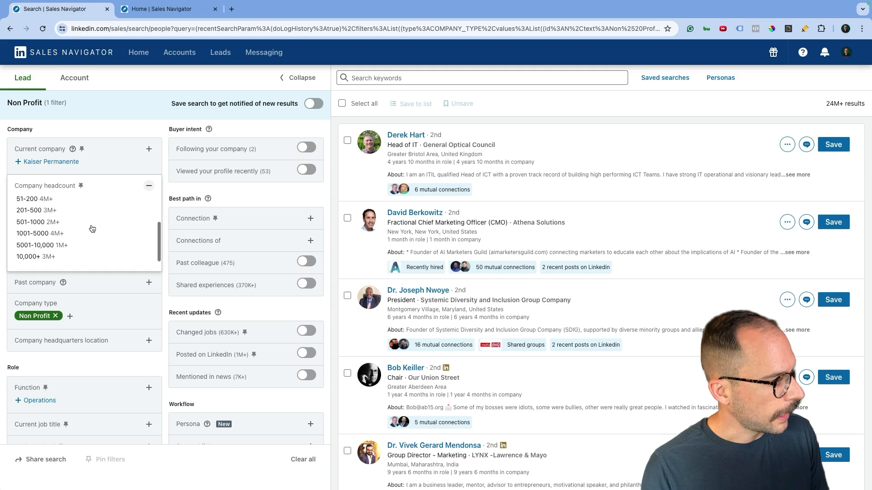
pyautogui.click(71, 224)
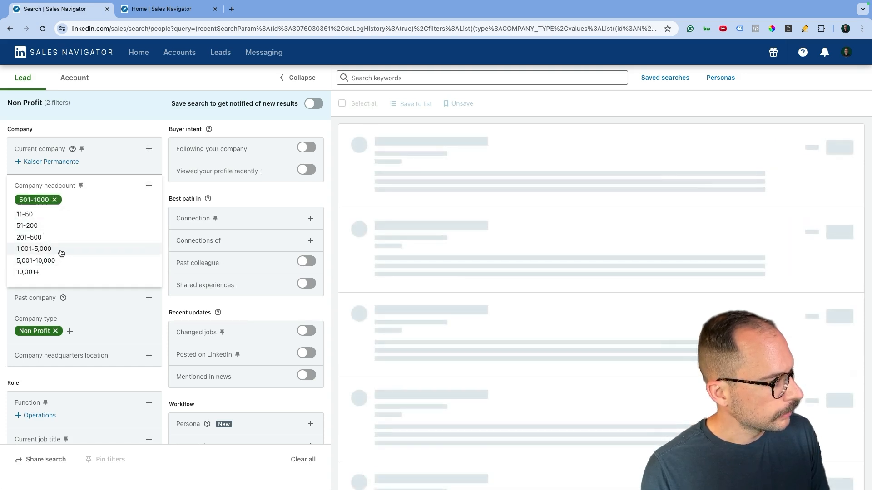
pyautogui.click(59, 250)
pyautogui.click(56, 264)
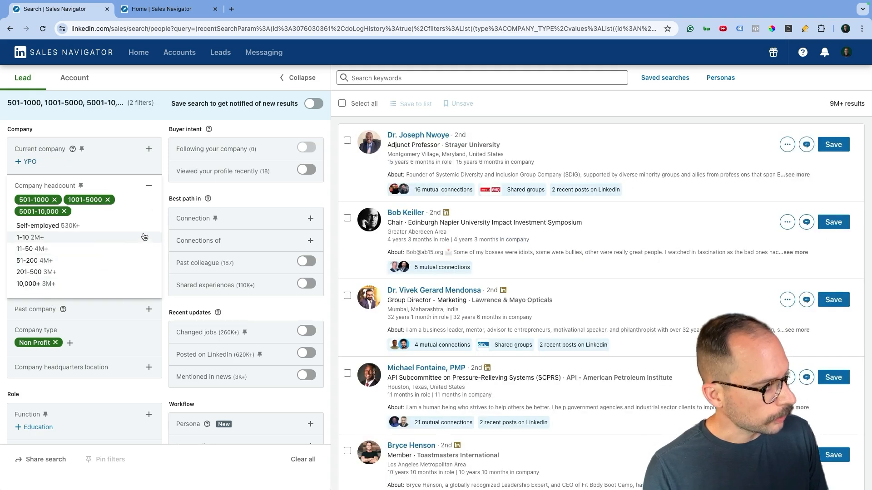
pyautogui.click(163, 153)
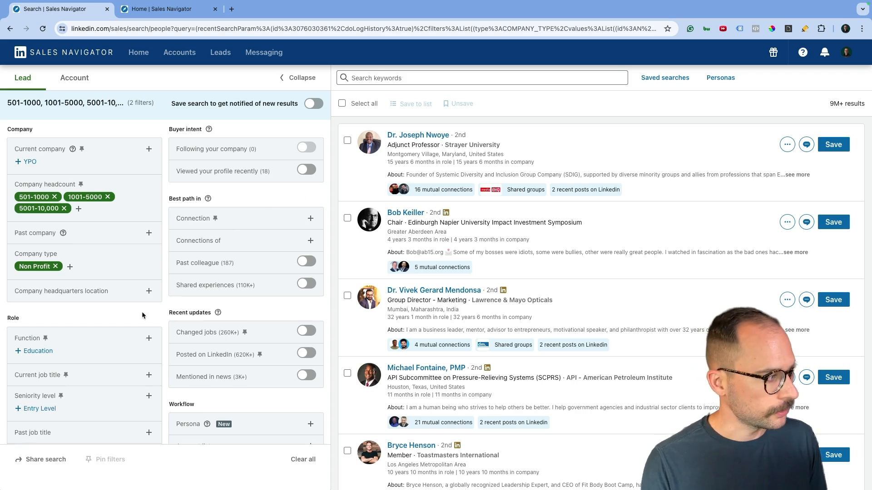
# Replace the Education function filter with Marketing
pyautogui.scroll(-5, 143, 313)
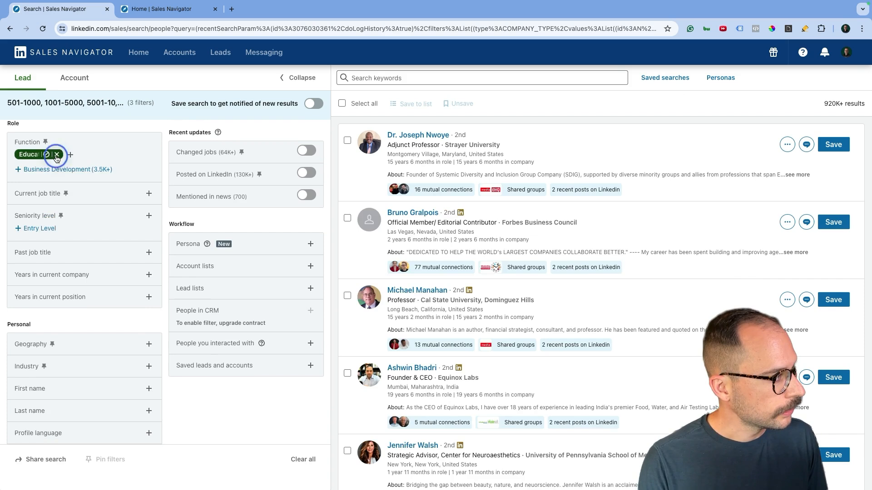
pyautogui.click(53, 157)
pyautogui.click(145, 145)
pyautogui.write('marketing')
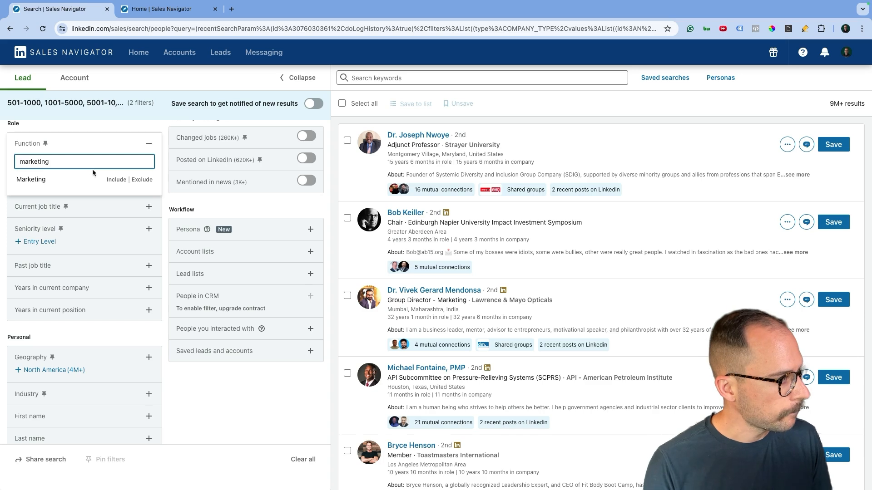
pyautogui.click(116, 180)
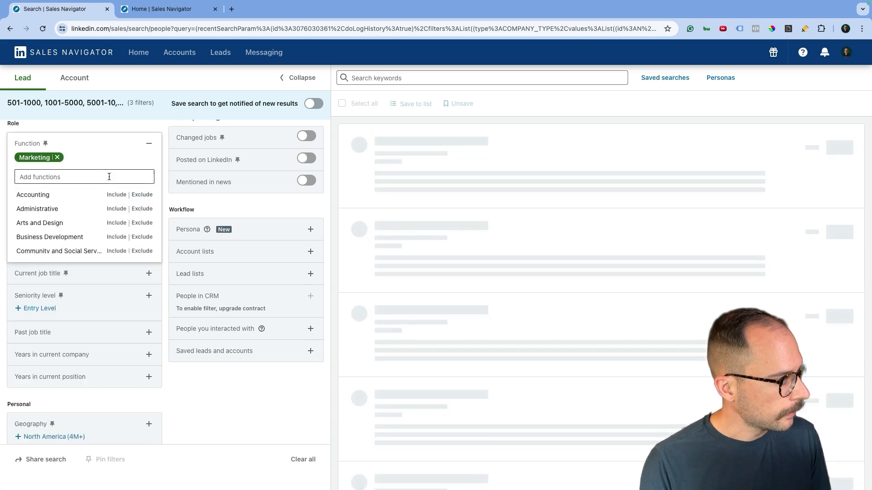
pyautogui.click(167, 207)
# Include Director, CXO and Vice President seniority levels
pyautogui.click(150, 216)
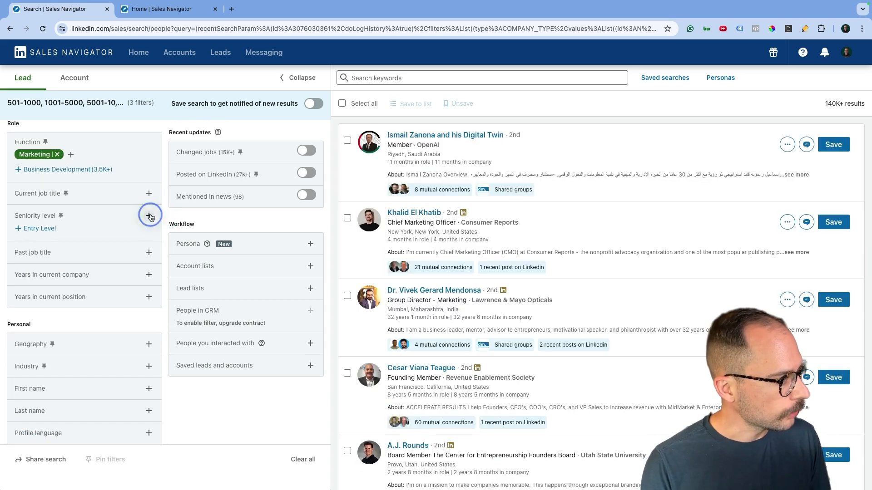
pyautogui.click(116, 247)
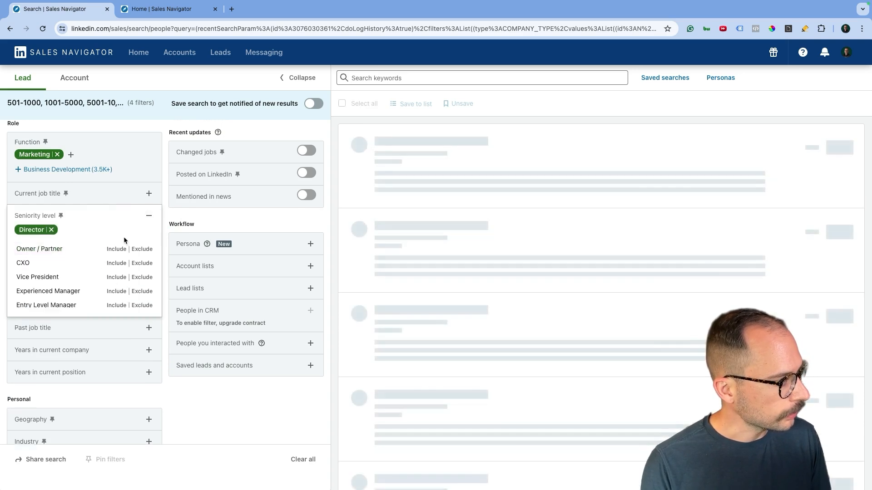
pyautogui.scroll(-1, 91, 276)
pyautogui.click(116, 253)
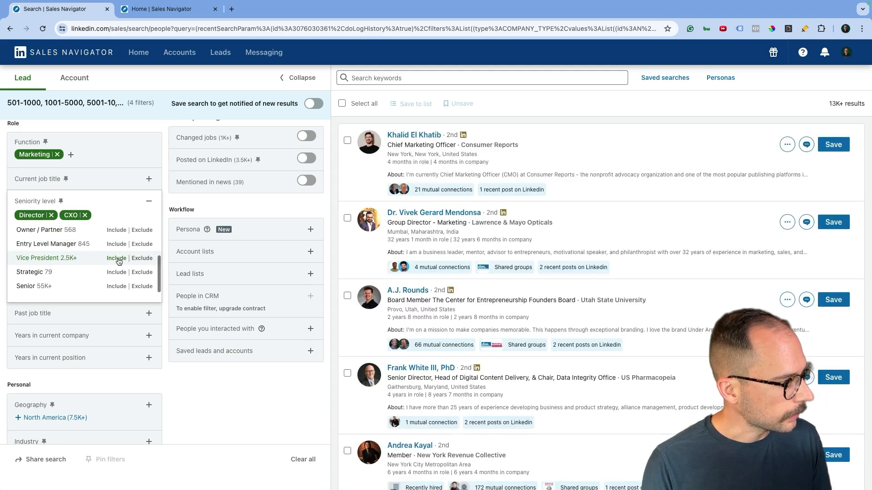
pyautogui.click(117, 258)
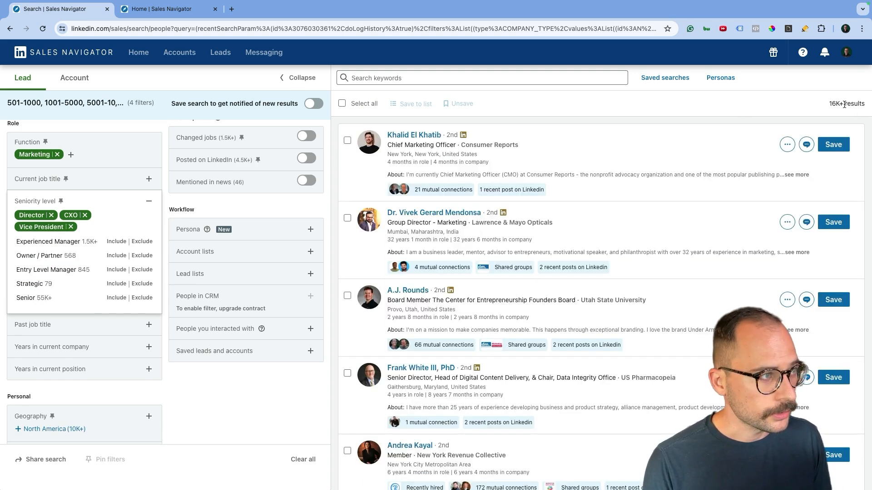
pyautogui.click(228, 417)
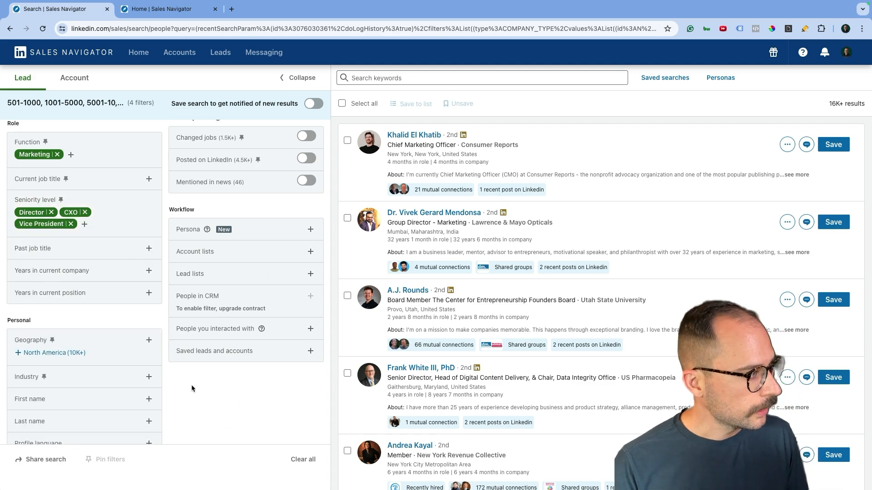
pyautogui.scroll(-2, 127, 356)
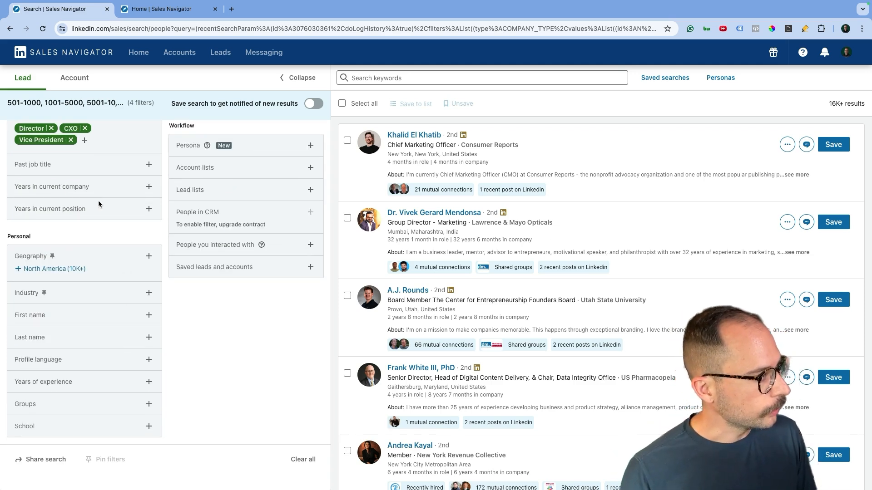
# Include Higher Education in the Industry filter
pyautogui.click(108, 293)
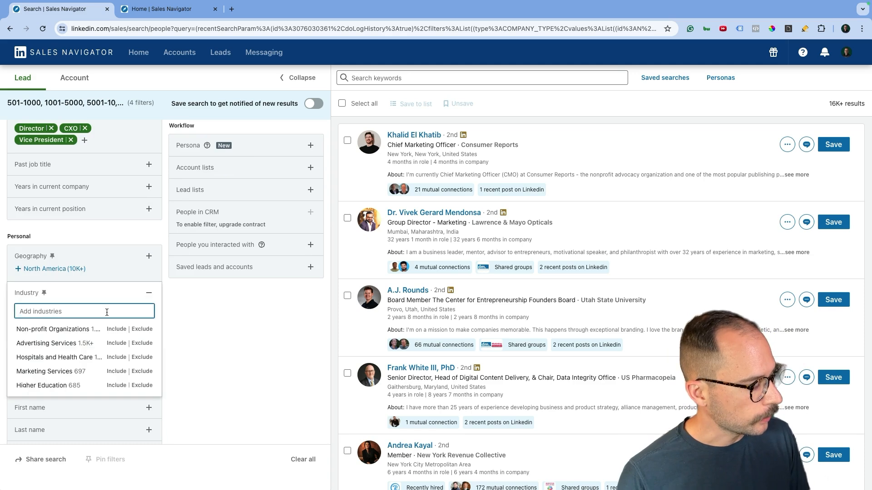
pyautogui.click(97, 309)
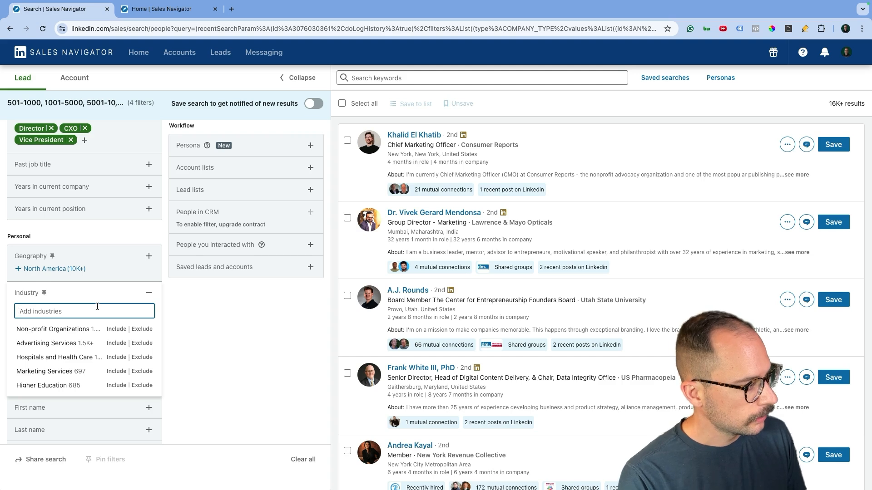
pyautogui.click(116, 385)
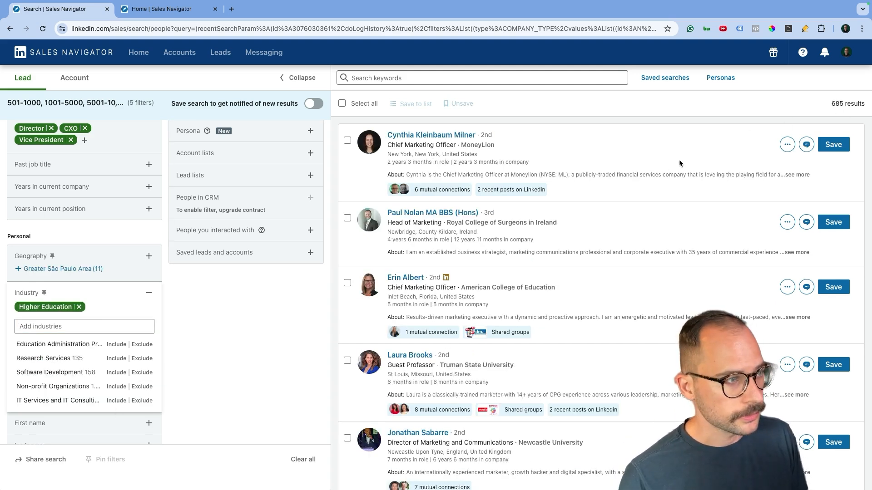
pyautogui.scroll(-2, 512, 227)
pyautogui.scroll(2, 512, 227)
pyautogui.scroll(-1, 679, 186)
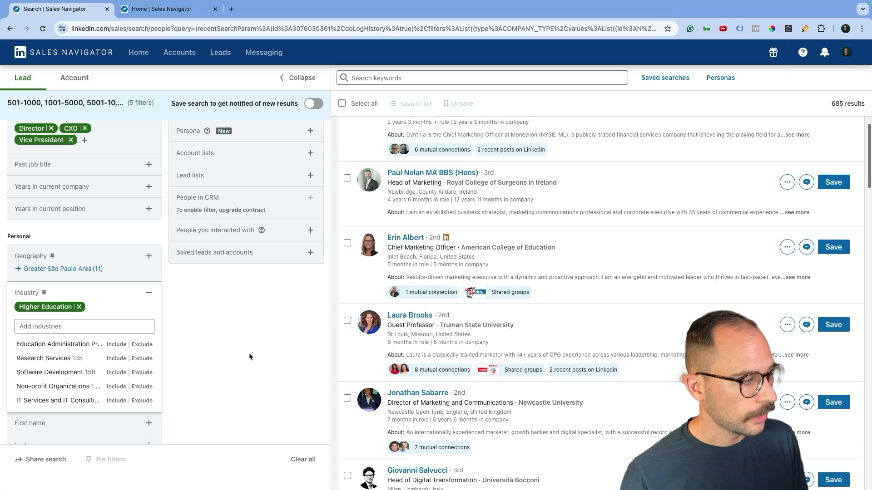
# Remove Higher Education and include Hospitals and Health Care instead
pyautogui.click(79, 307)
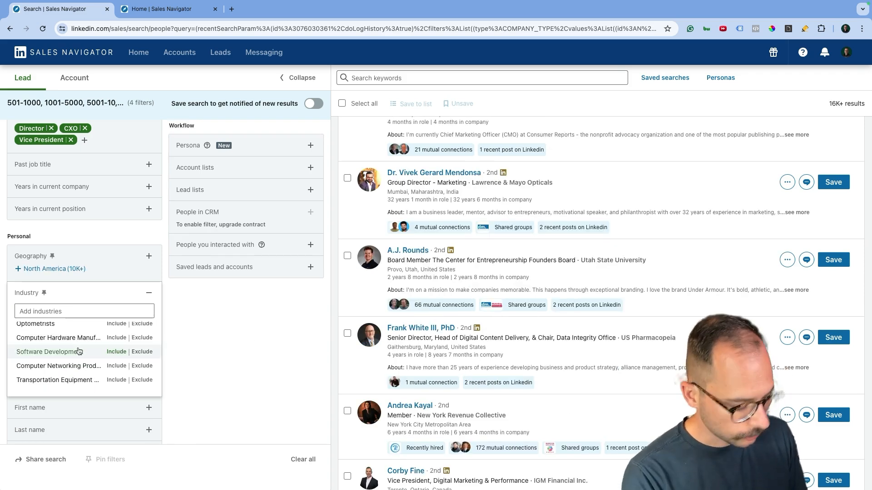
pyautogui.click(51, 309)
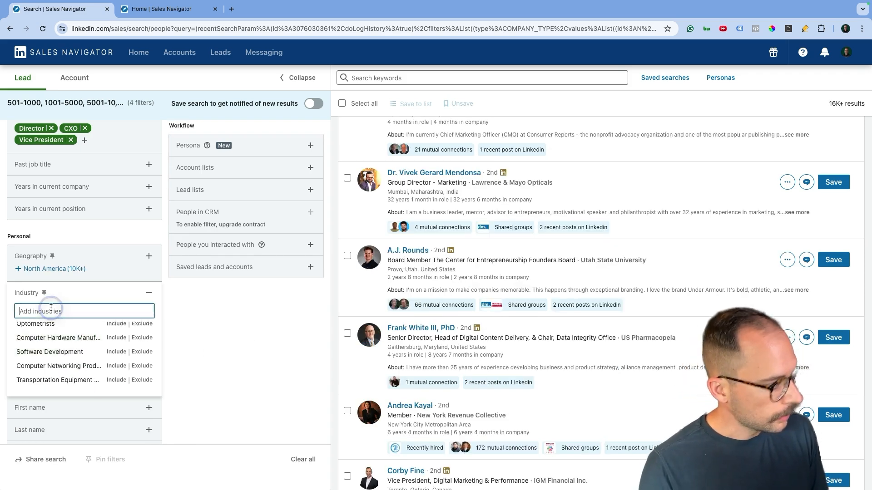
pyautogui.write('hosp')
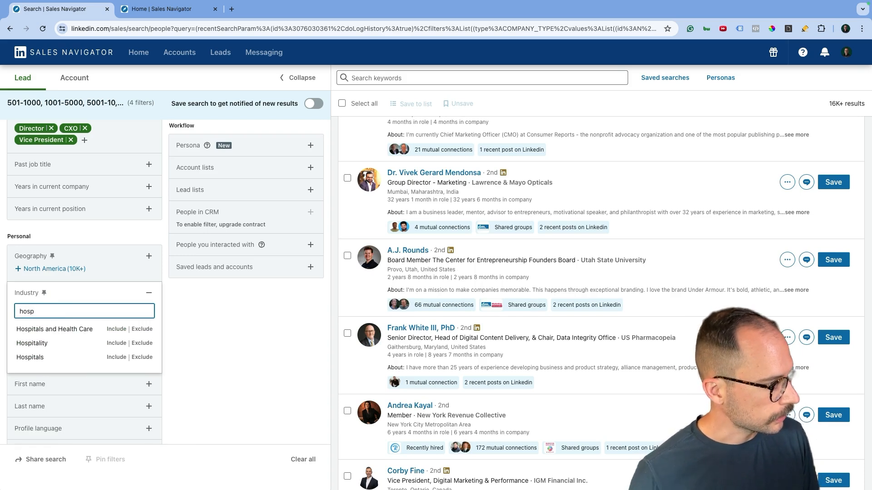
pyautogui.click(109, 330)
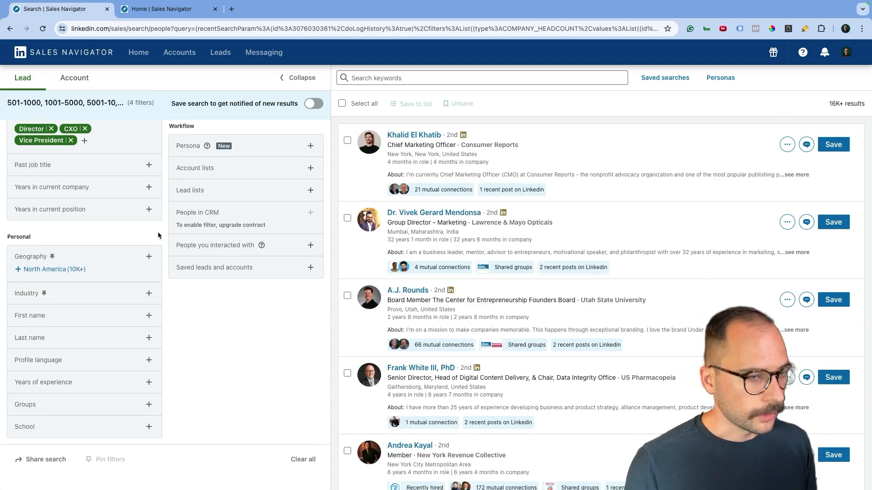
pyautogui.scroll(6, 157, 231)
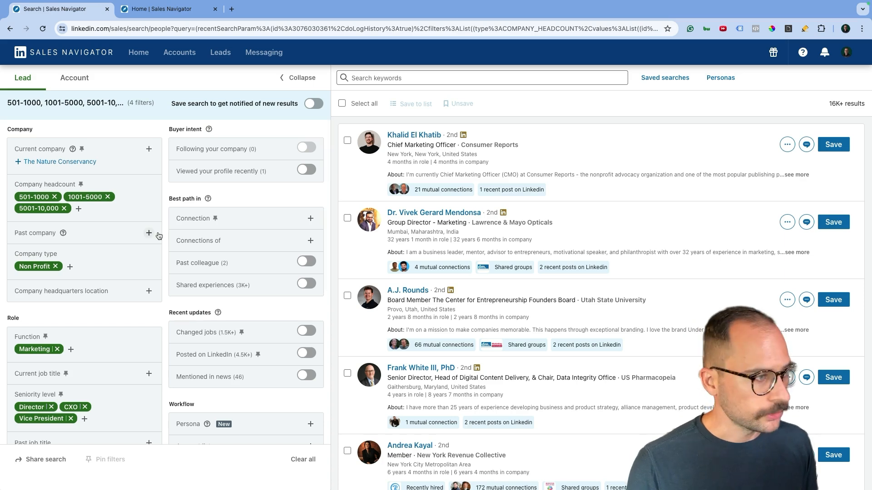
pyautogui.scroll(-5, 159, 235)
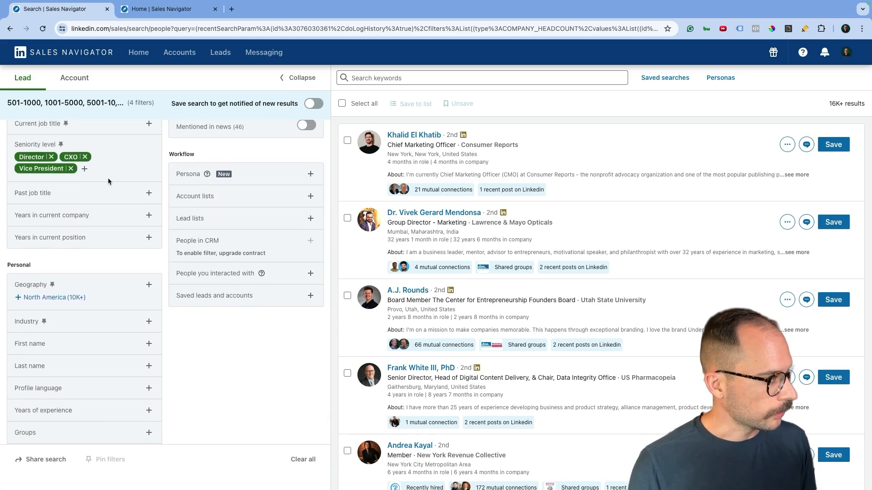
pyautogui.scroll(5, 109, 182)
pyautogui.scroll(-1, 137, 204)
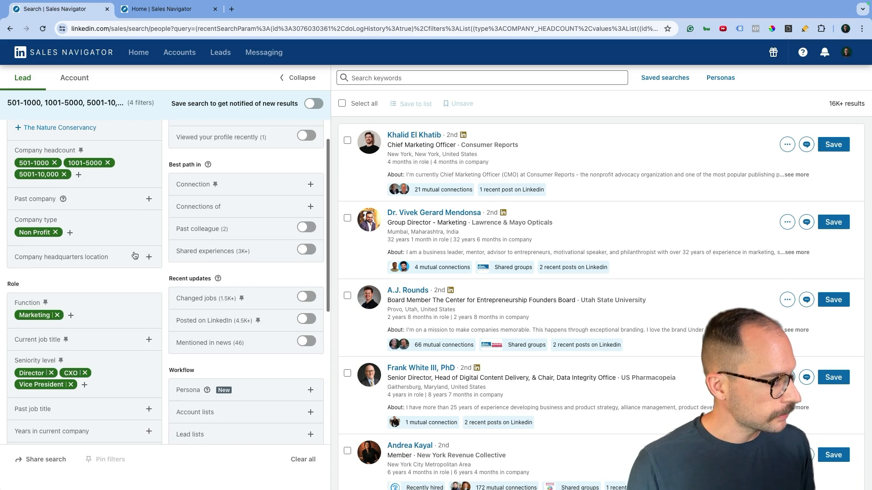
pyautogui.scroll(-1, 136, 246)
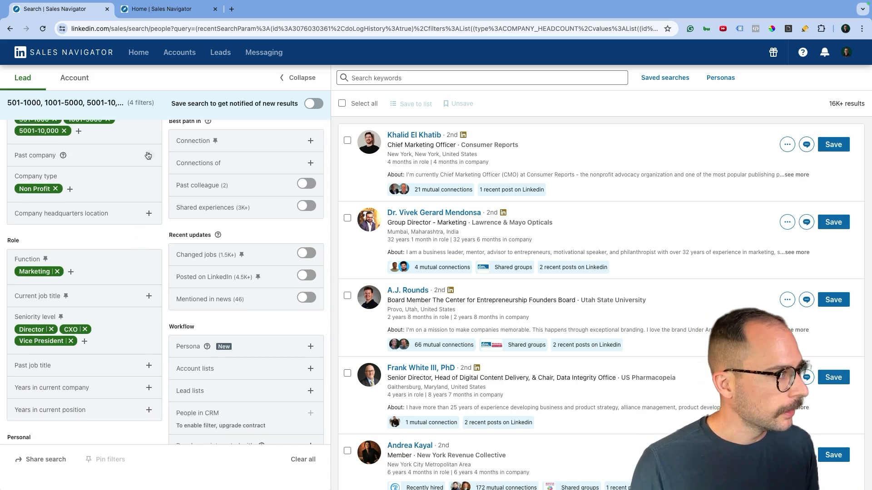
pyautogui.scroll(2, 148, 155)
pyautogui.scroll(-6, 152, 192)
pyautogui.click(149, 258)
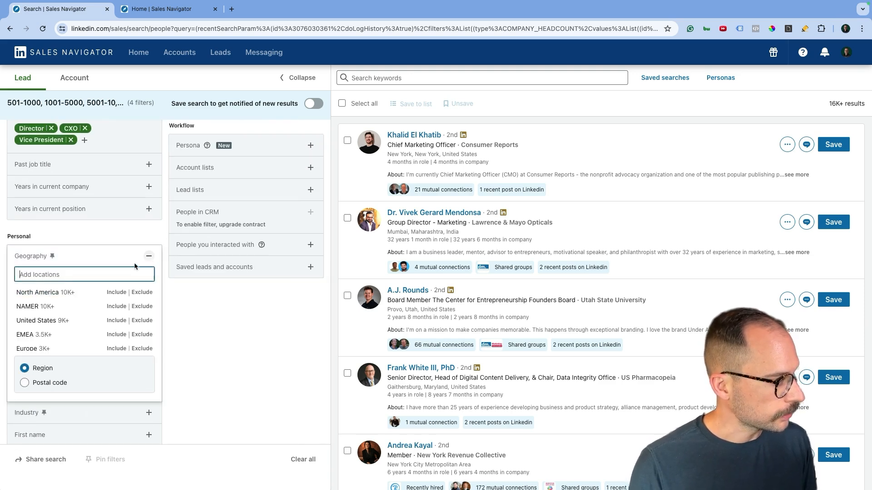
pyautogui.write('cinci')
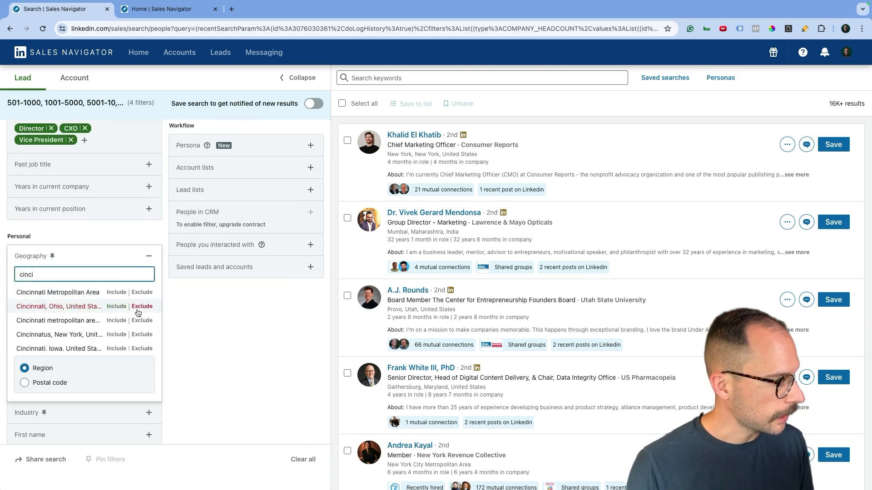
pyautogui.click(121, 295)
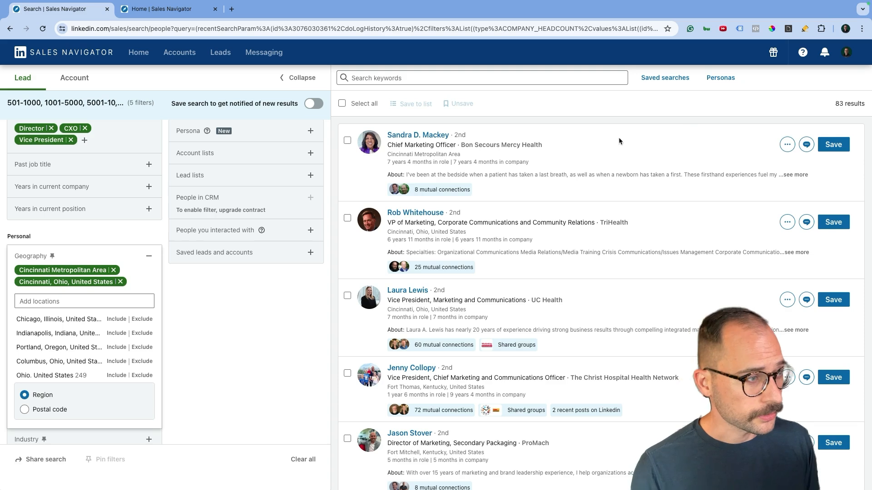
pyautogui.scroll(-1, 457, 226)
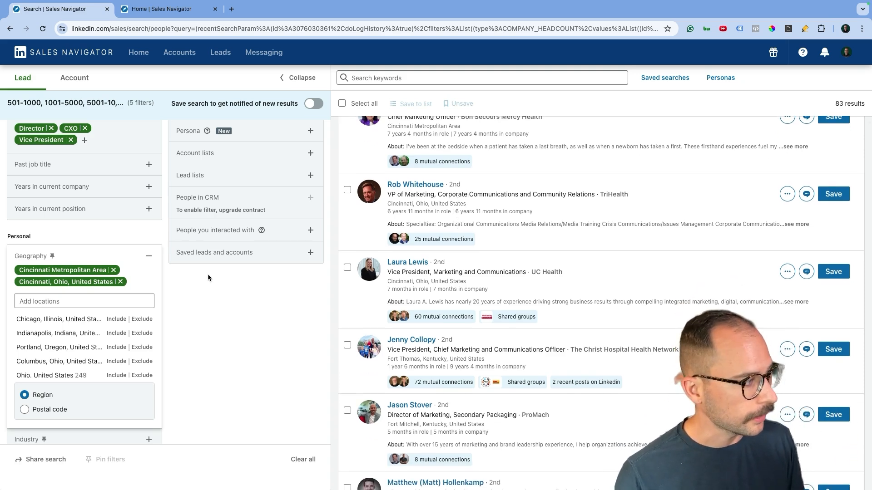
pyautogui.click(120, 282)
pyautogui.scroll(-4, 180, 292)
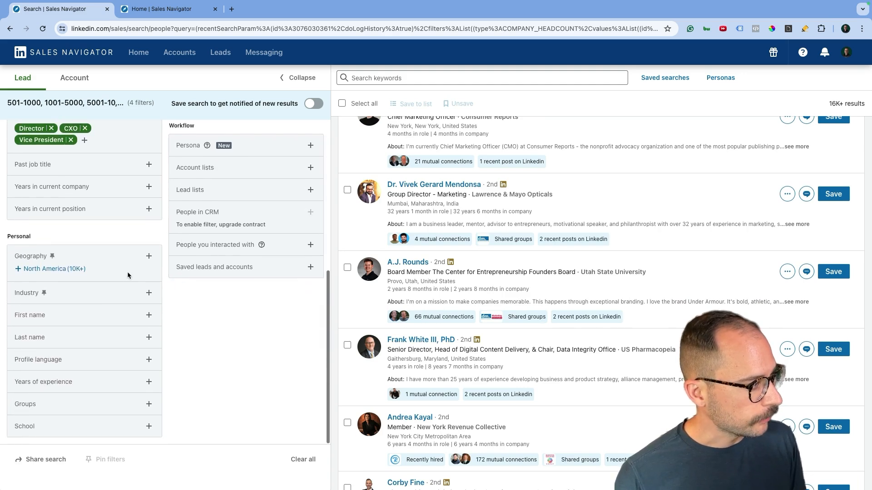
pyautogui.click(110, 298)
pyautogui.click(195, 320)
pyautogui.scroll(4, 224, 306)
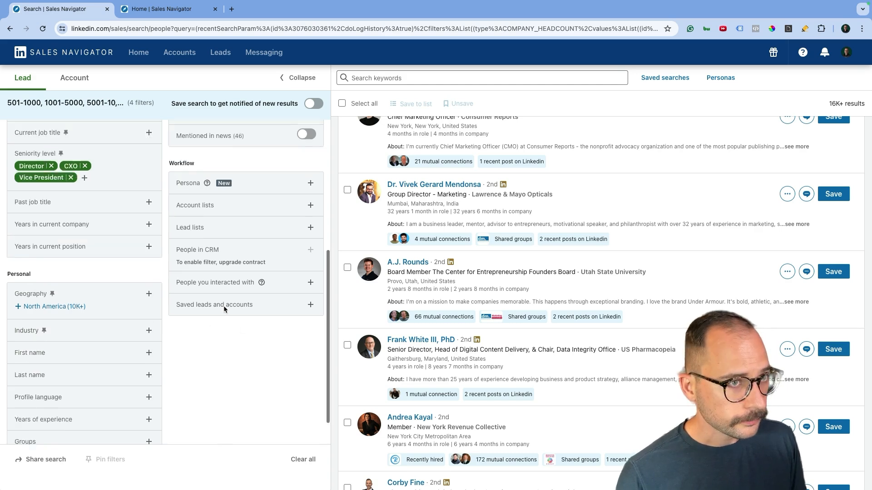
# Search leads by the keyword 'animal' and look over the results
pyautogui.click(383, 78)
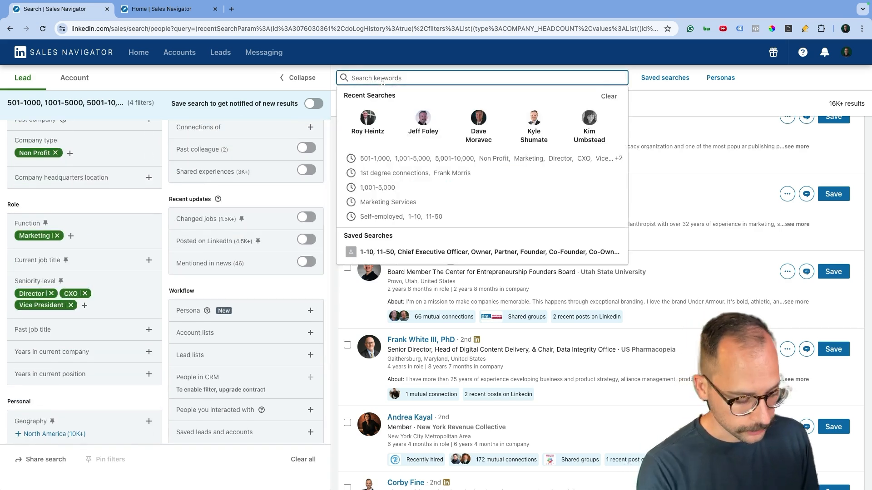
pyautogui.write('animal')
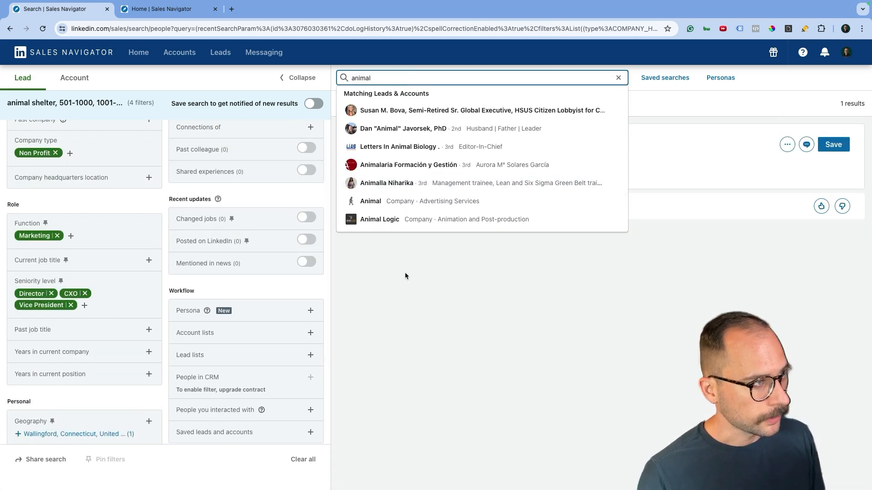
pyautogui.press('Return')
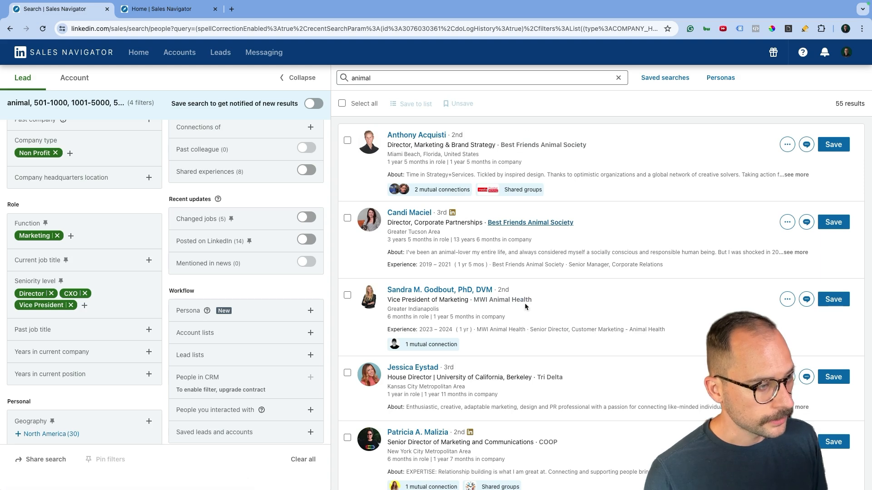
pyautogui.scroll(-4, 524, 304)
pyautogui.scroll(4, 524, 303)
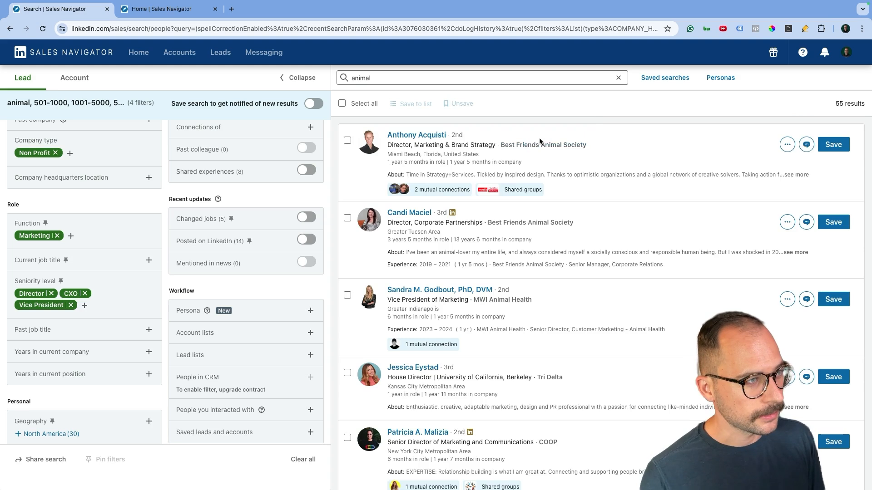
pyautogui.moveTo(541, 149)
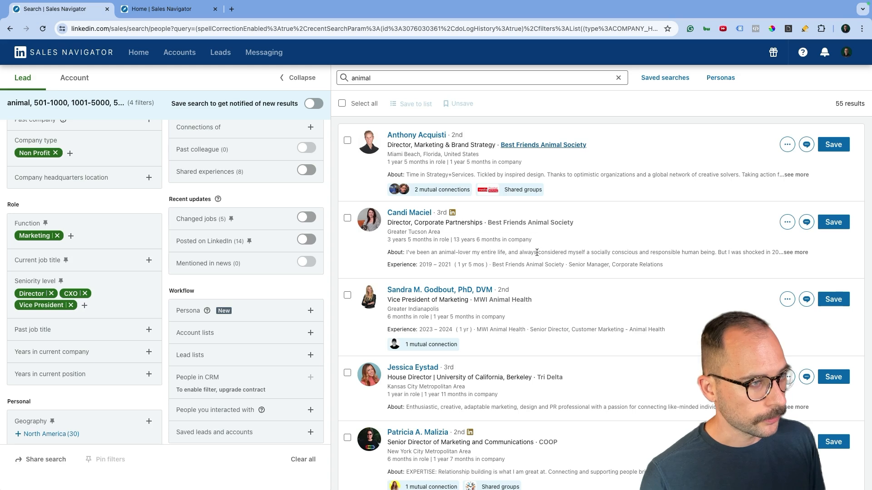
pyautogui.moveTo(503, 302)
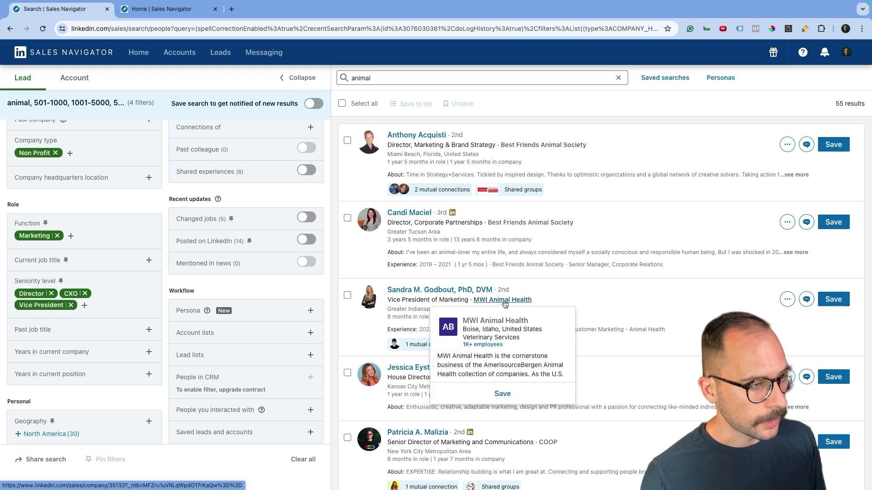
pyautogui.scroll(-2, 574, 306)
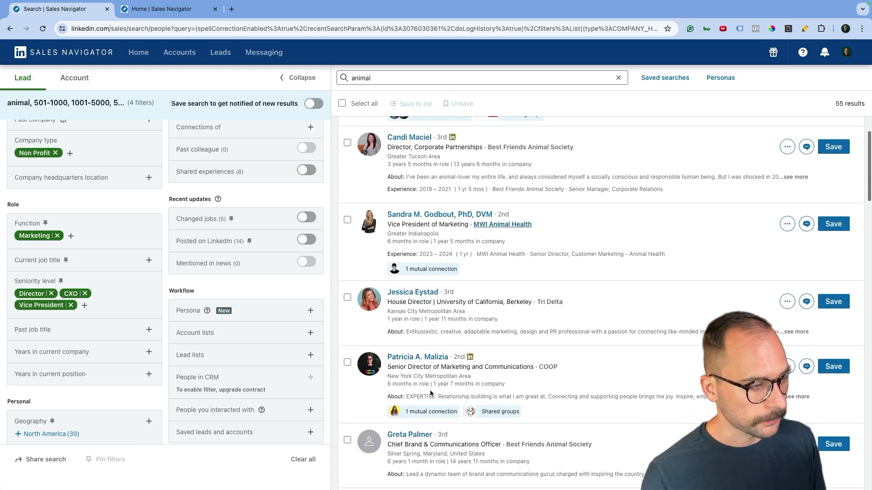
pyautogui.scroll(-1, 498, 379)
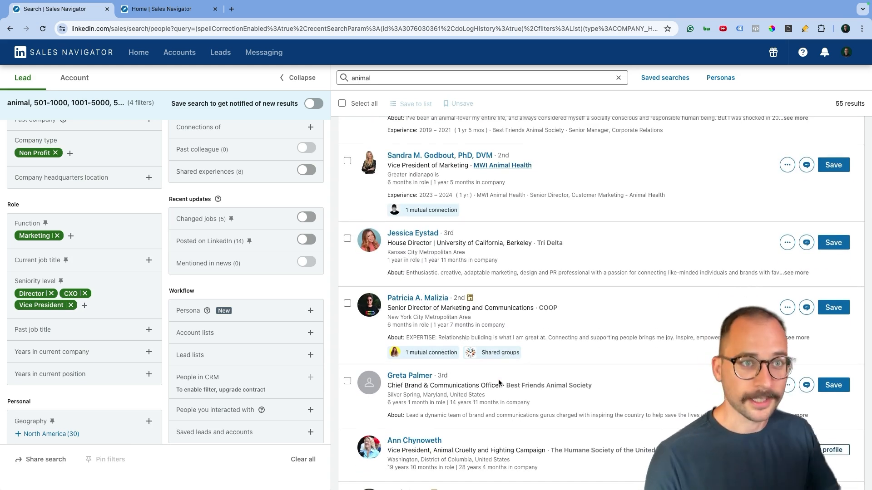
pyautogui.scroll(3, 494, 326)
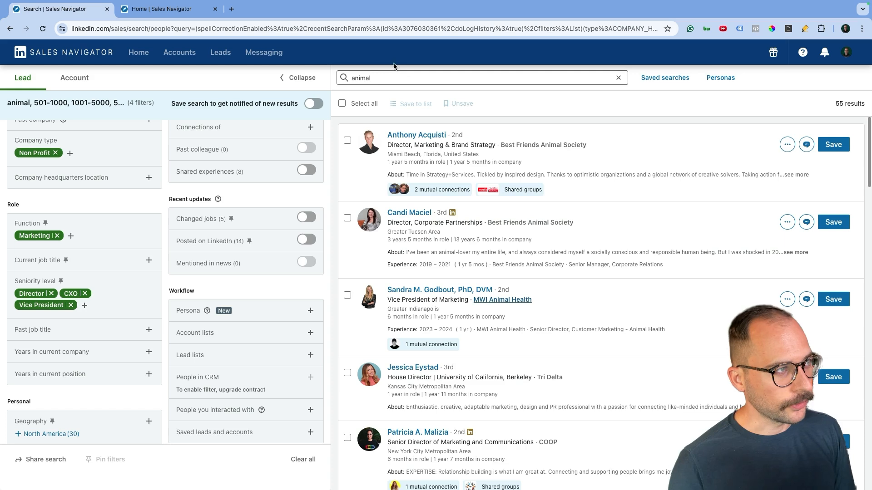
# Refine the keyword to 'animal welfare' and rerun the search
pyautogui.click(375, 79)
pyautogui.write('w')
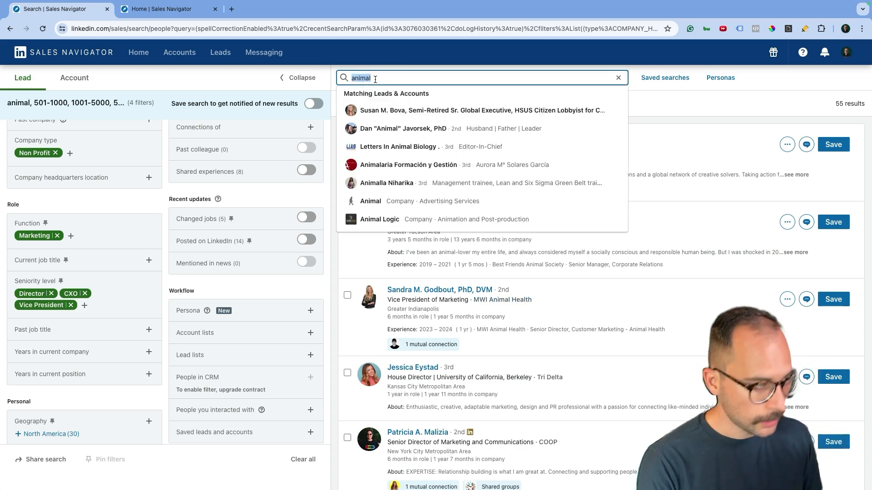
pyautogui.write('welfare')
pyautogui.press('Return')
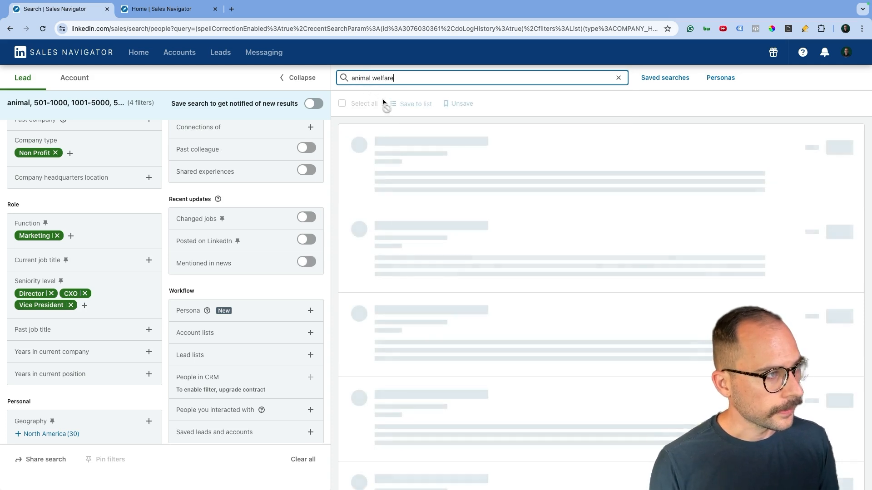
pyautogui.scroll(-4, 494, 285)
pyautogui.scroll(4, 497, 246)
# Replace the 'job placement' keywords with 'military' and search again
pyautogui.click(395, 78)
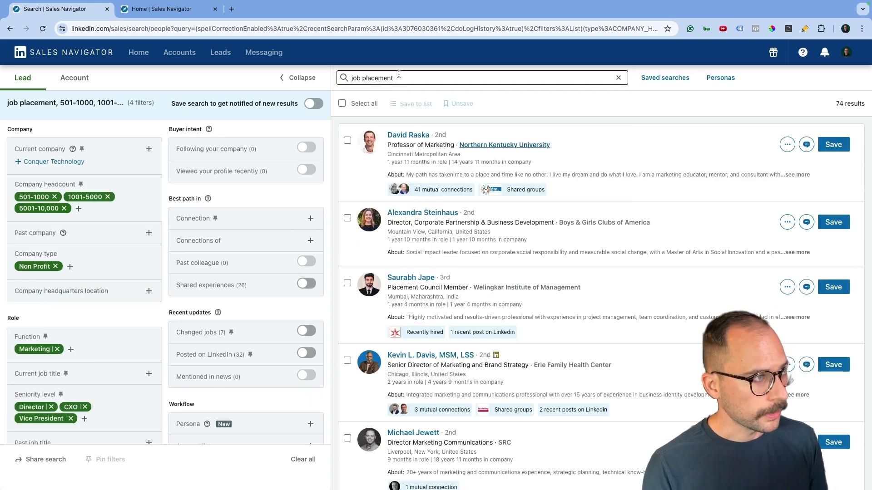
pyautogui.click(399, 76)
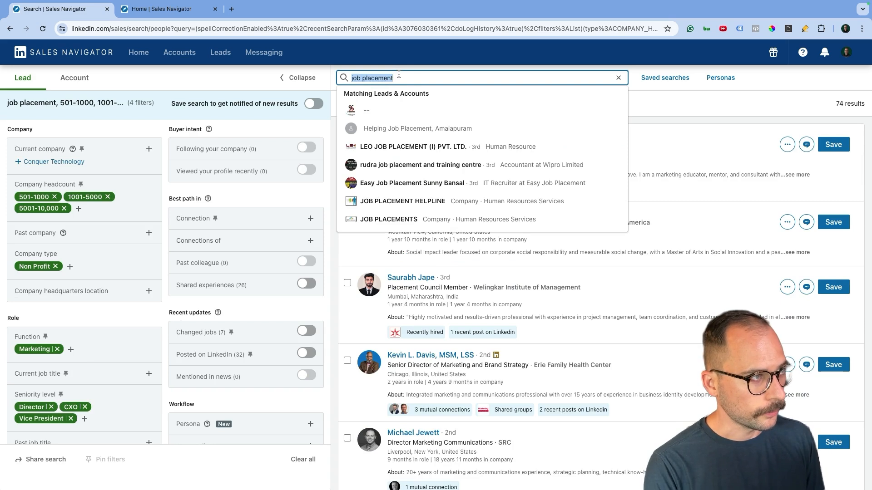
pyautogui.write('m')
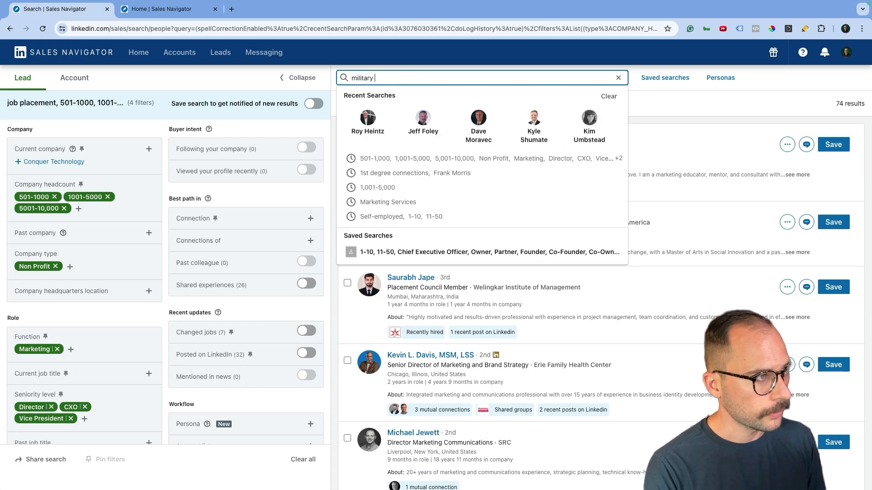
pyautogui.write('ilitary')
pyautogui.press('Return')
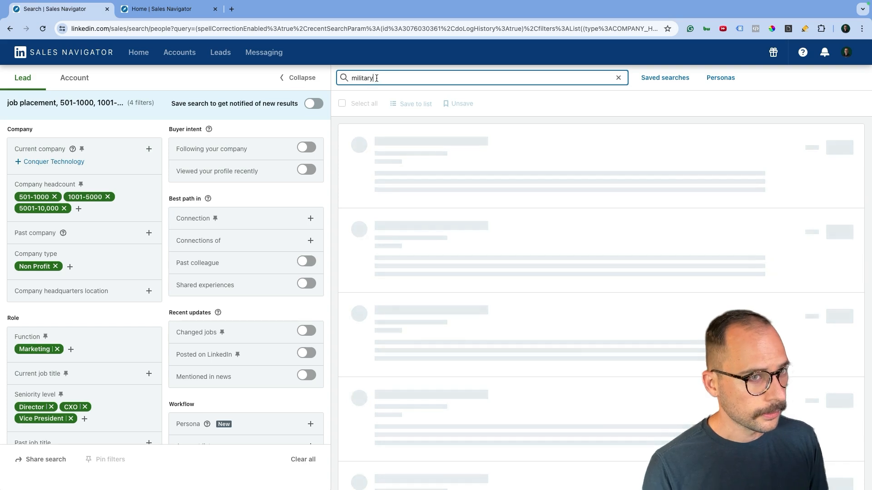
# Switch the keyword to 'veterans', returning 160 leads
pyautogui.click(377, 78)
pyautogui.write('veterans')
pyautogui.press('Return')
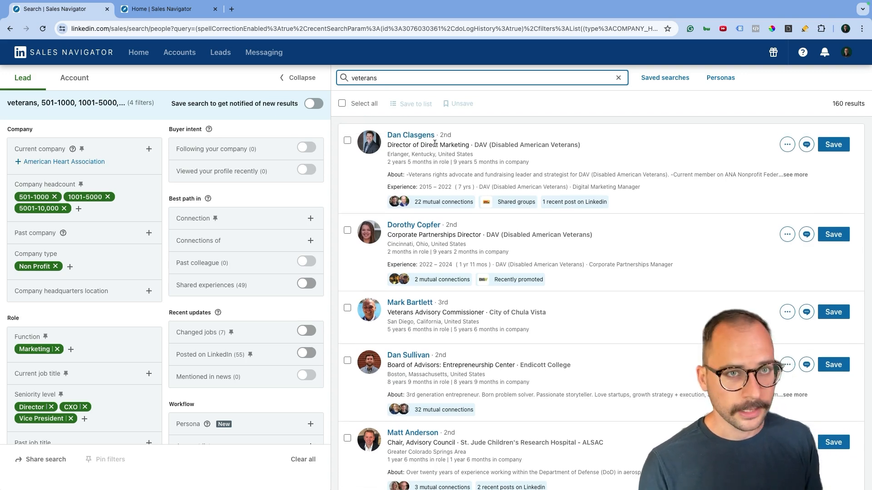
pyautogui.scroll(-3, 110, 218)
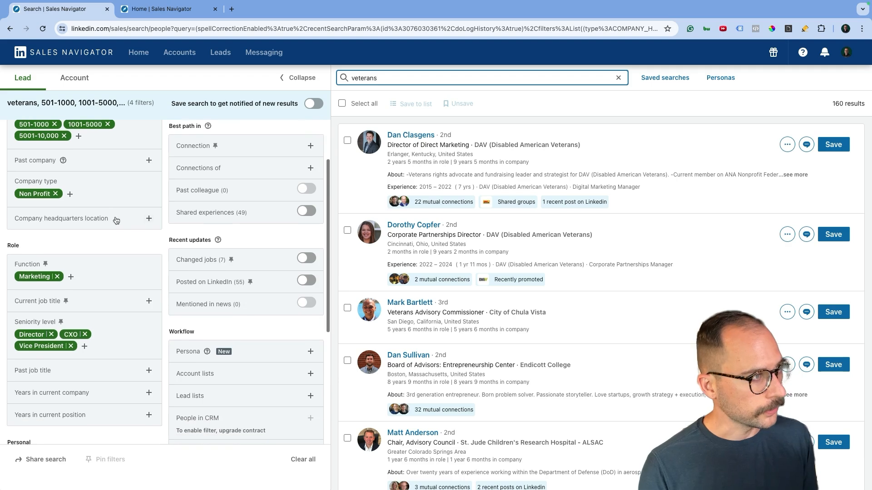